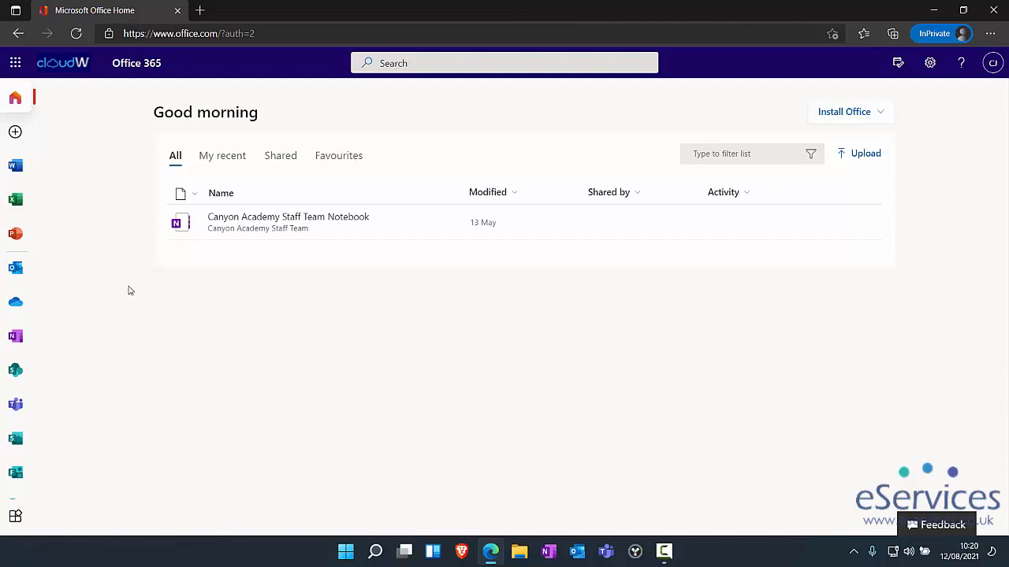
- Launch Bookings from the Office 365 app launcher's All apps list
{"action": "left_click", "coordinate": [15, 63]}
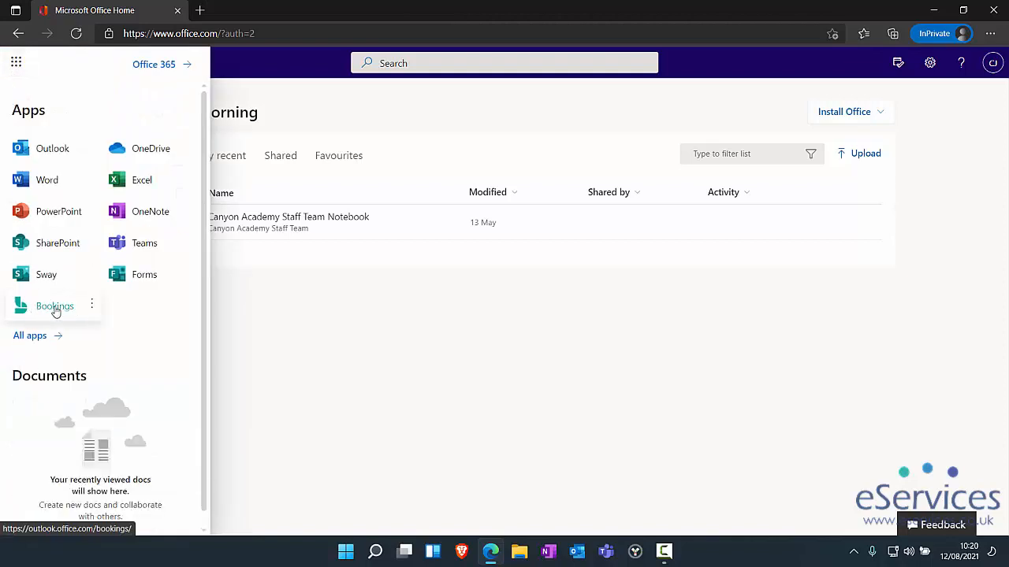
{"action": "left_click", "coordinate": [30, 335]}
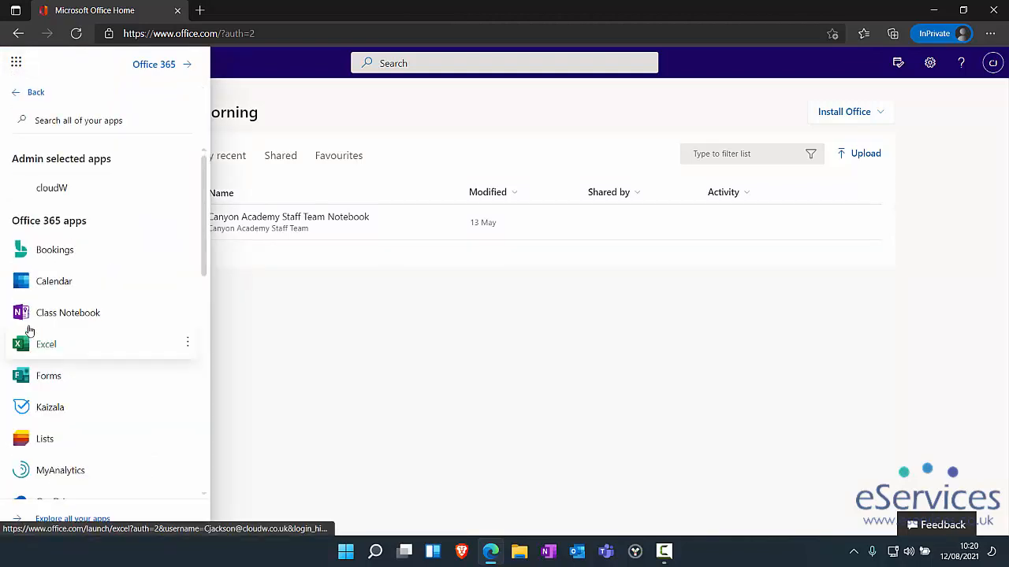
{"action": "left_click", "coordinate": [64, 256]}
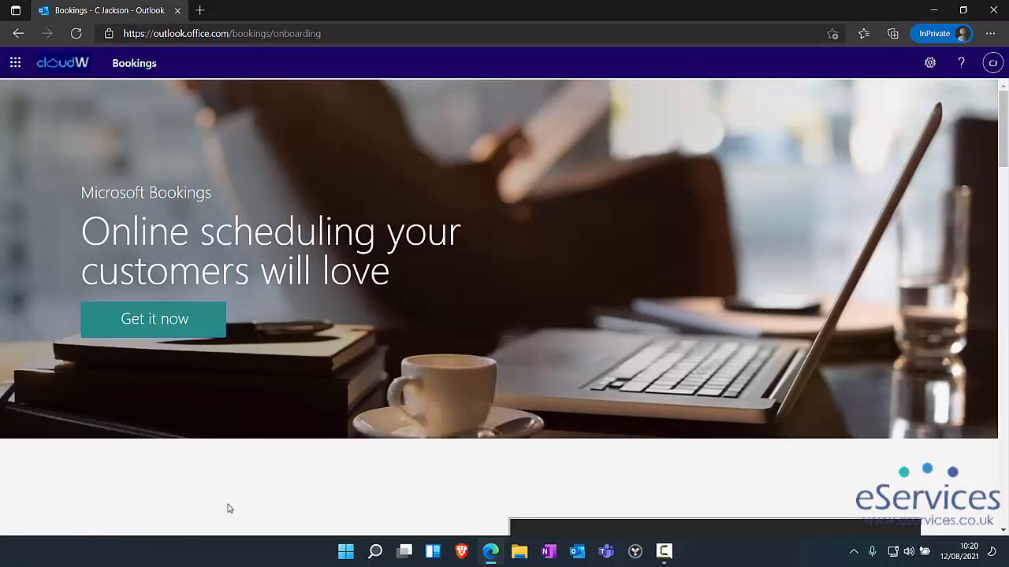
- Create a new booking calendar for the business 'December Parents Evening'
{"action": "left_click", "coordinate": [168, 332]}
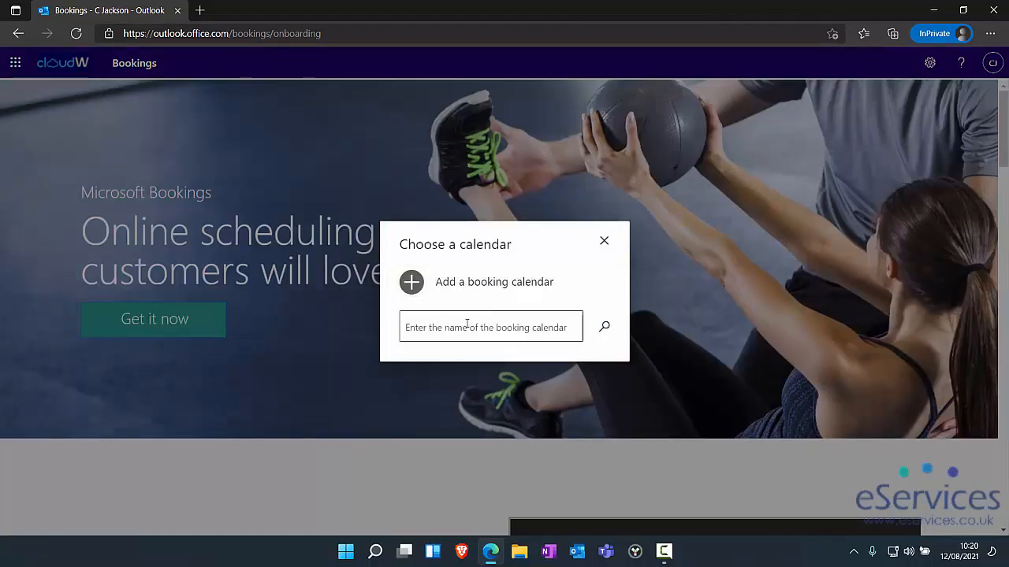
{"action": "left_click", "coordinate": [450, 283]}
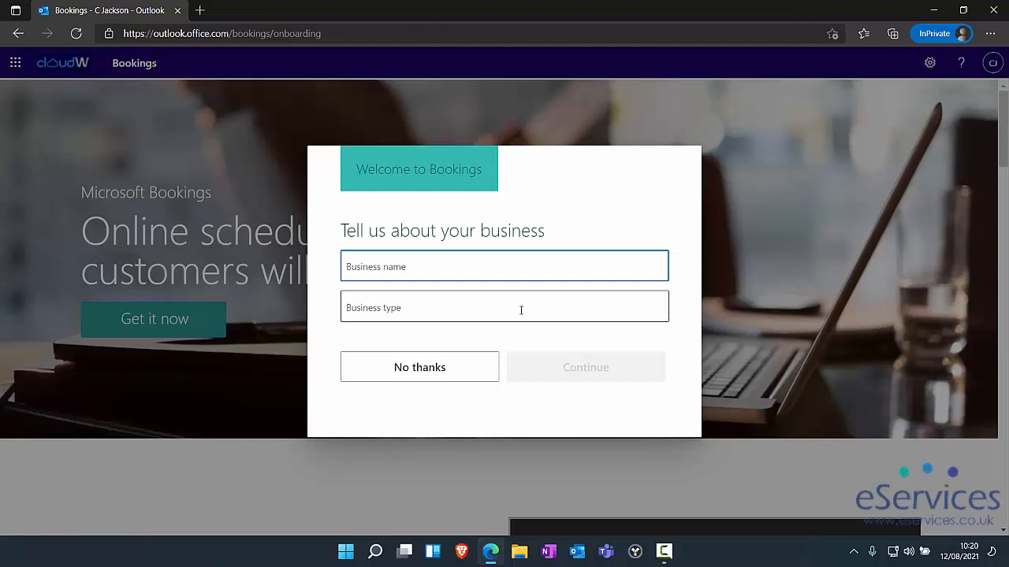
{"action": "type", "text": "December"}
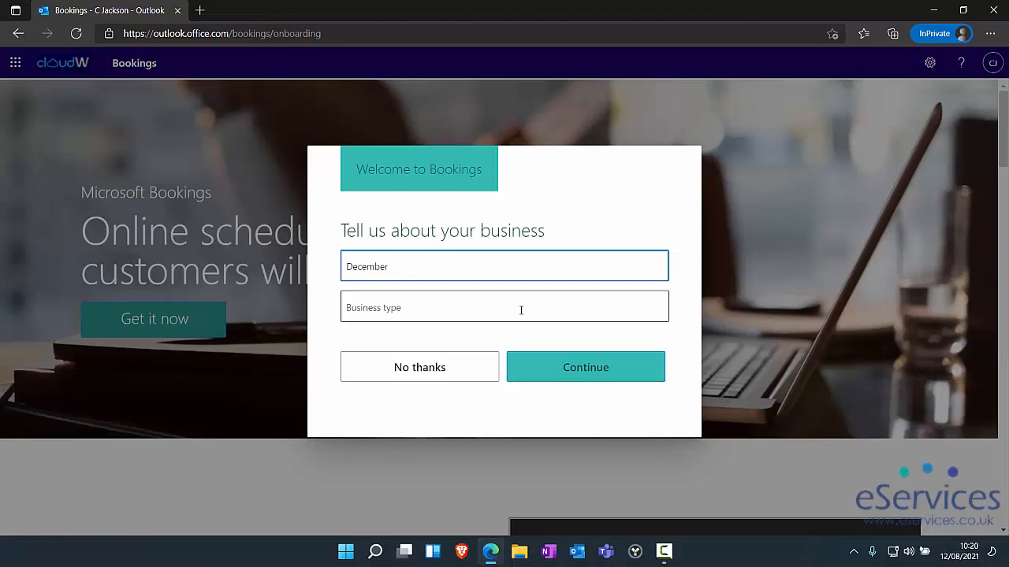
{"action": "type", "text": " Parents Evening"}
{"action": "left_click", "coordinate": [567, 369]}
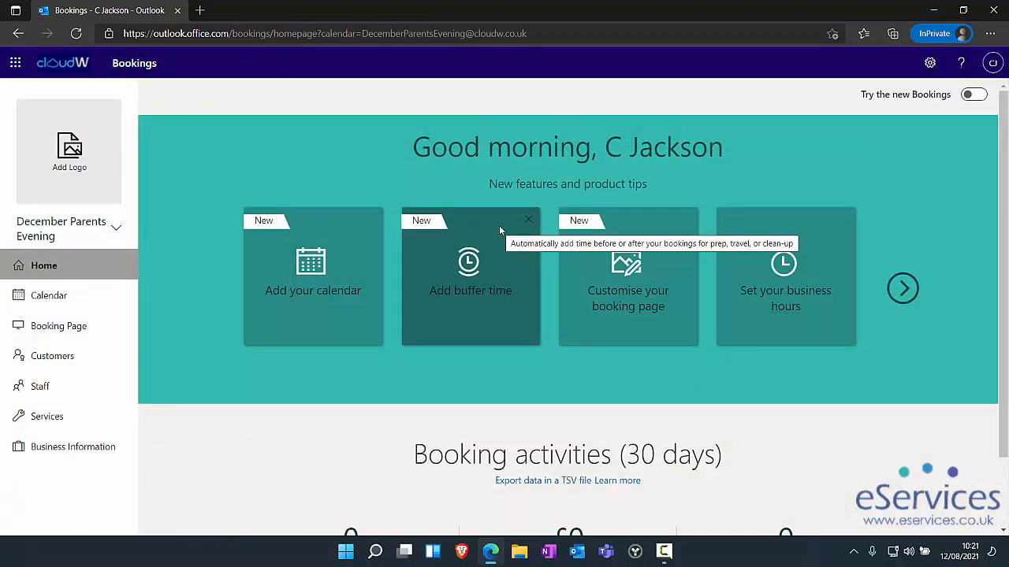
- Open the Services page of the December Parents Evening calendar
{"action": "left_click", "coordinate": [116, 230]}
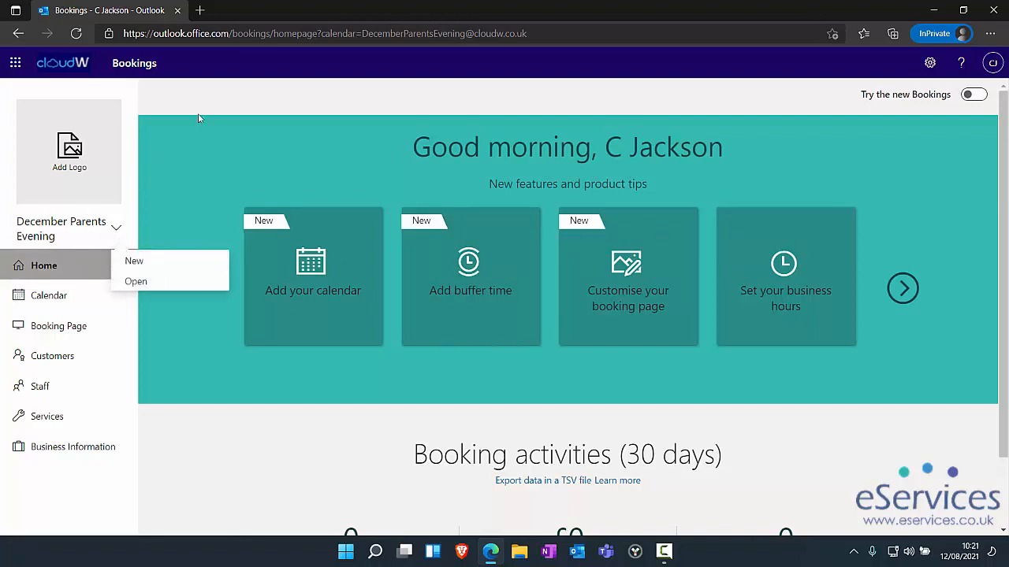
{"action": "left_click", "coordinate": [189, 151]}
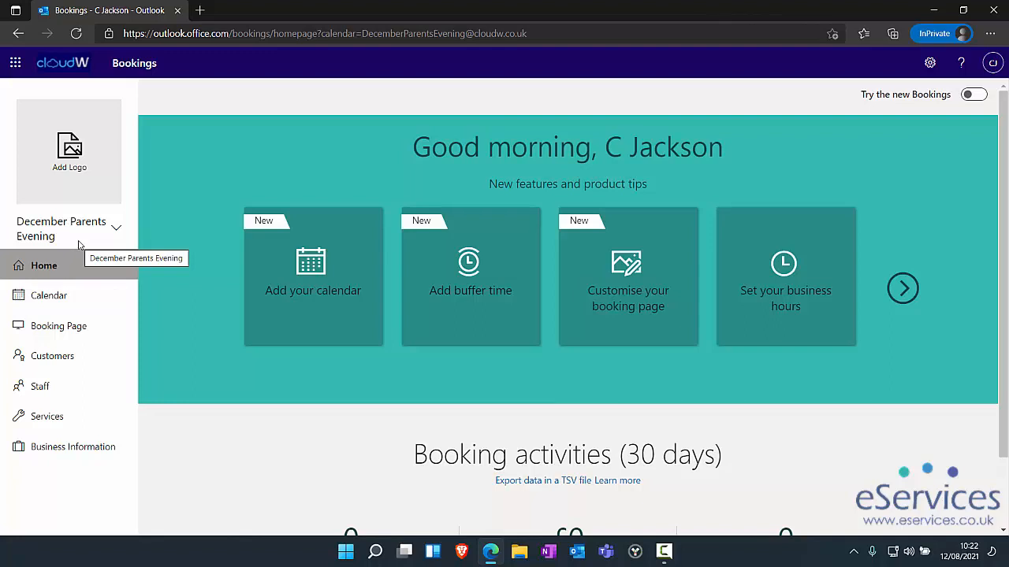
{"action": "left_click", "coordinate": [38, 418]}
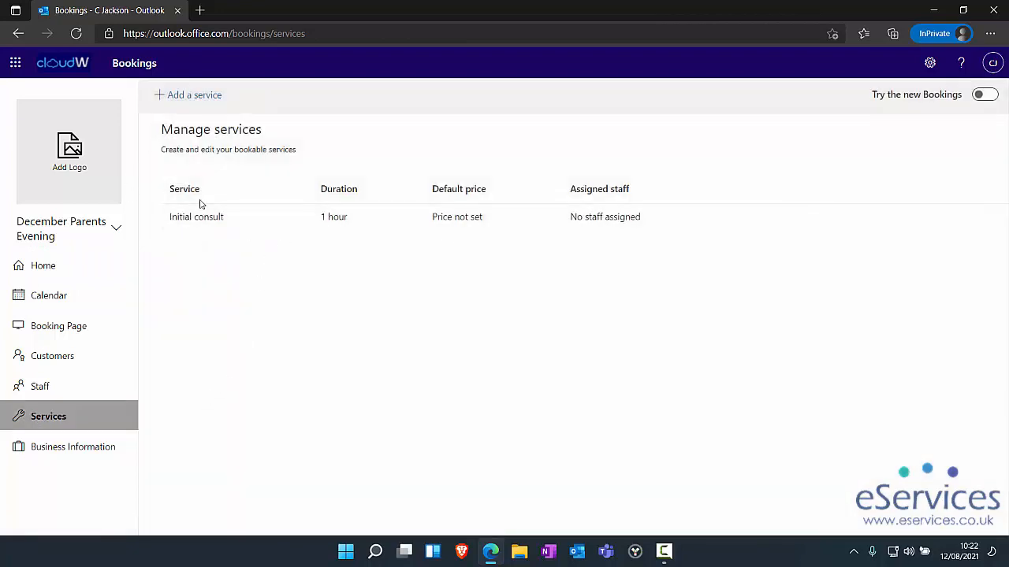
- Add a service named 'Mr Jackson - Maths' with a 0-hour 10-minute default duration
{"action": "left_click", "coordinate": [190, 96]}
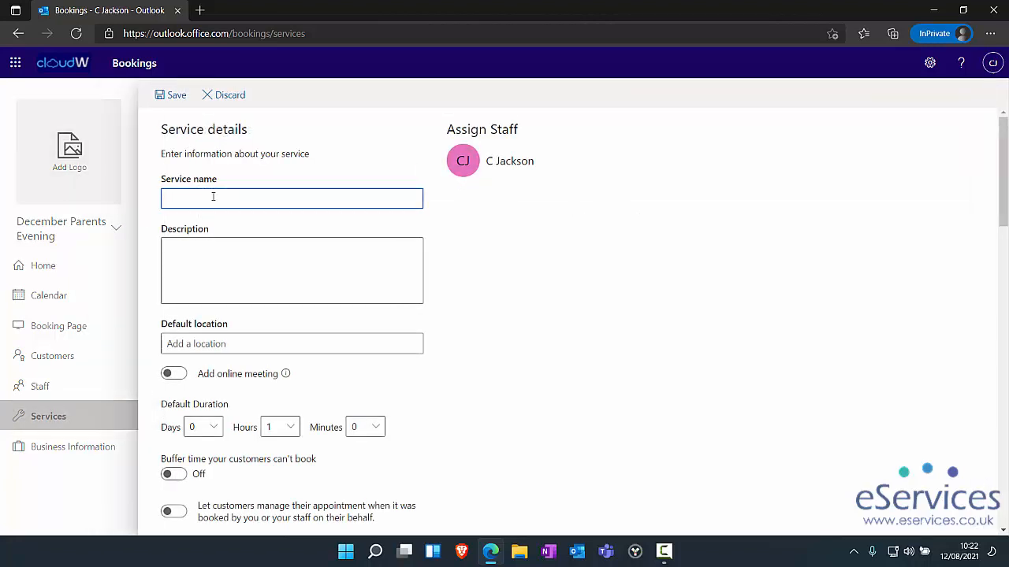
{"action": "type", "text": "Mr Jackson - Maths"}
{"action": "scroll", "coordinate": [349, 316], "scroll_direction": "down", "scroll_amount": 2}
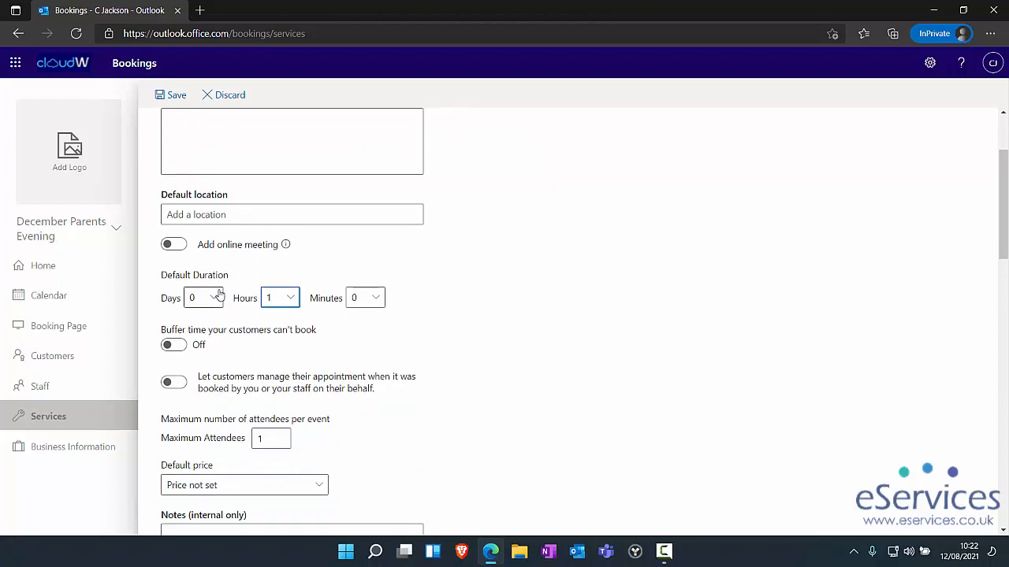
{"action": "left_click", "coordinate": [375, 304]}
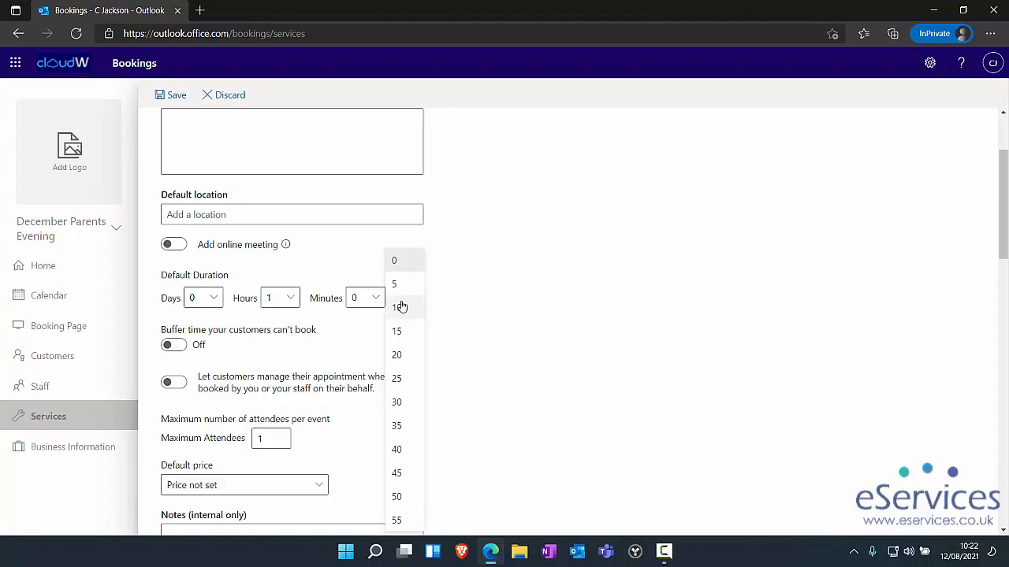
{"action": "left_click", "coordinate": [396, 307]}
{"action": "left_click", "coordinate": [283, 307]}
{"action": "left_click", "coordinate": [308, 244]}
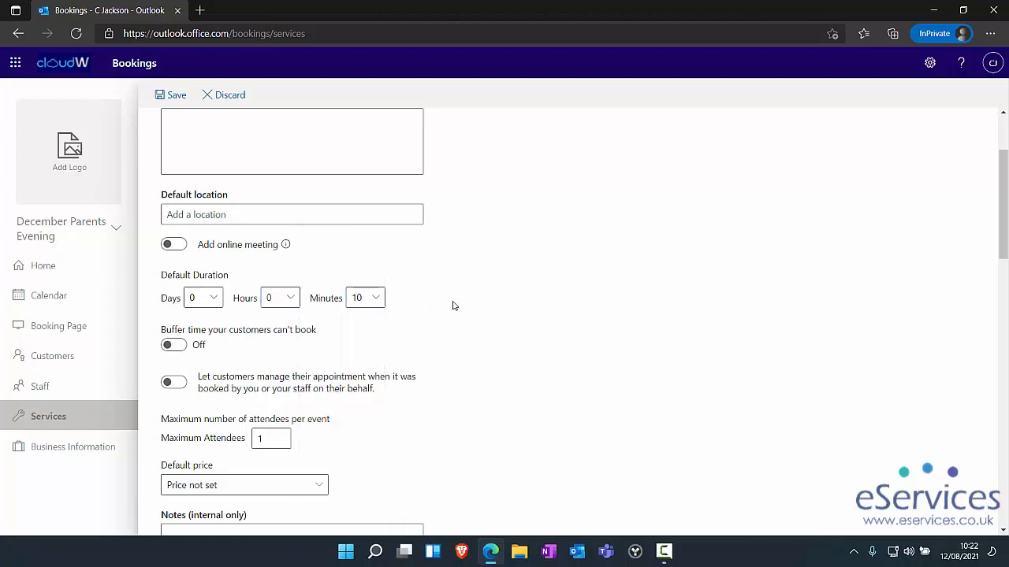
- Try 5-minute buffers before and after, then switch buffer time off
{"action": "scroll", "coordinate": [434, 316], "scroll_direction": "down", "scroll_amount": 1}
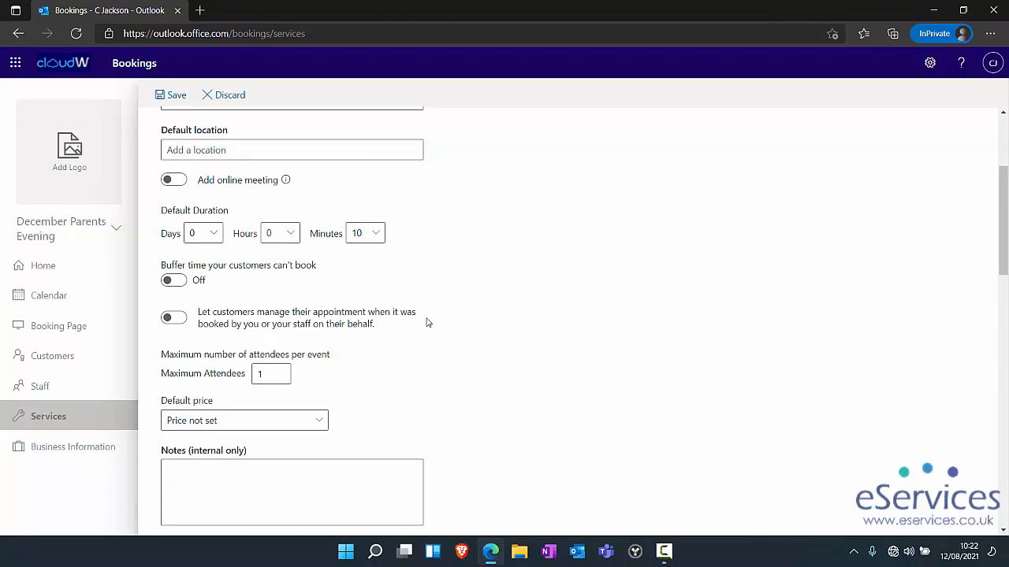
{"action": "left_click", "coordinate": [163, 280]}
{"action": "key", "text": "Tab"}
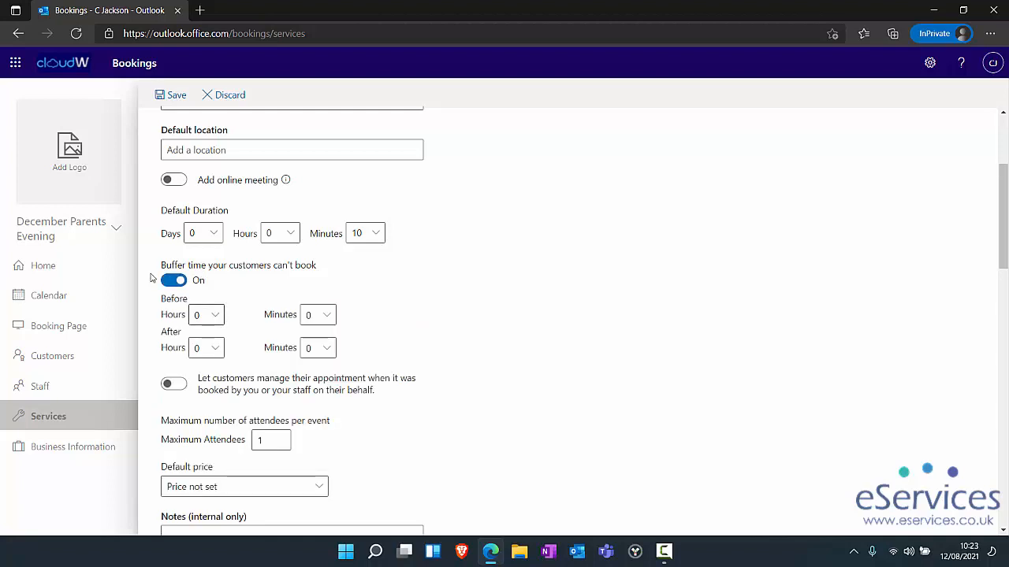
{"action": "key", "text": "Tab"}
{"action": "key", "text": "Return"}
{"action": "key", "text": "Return"}
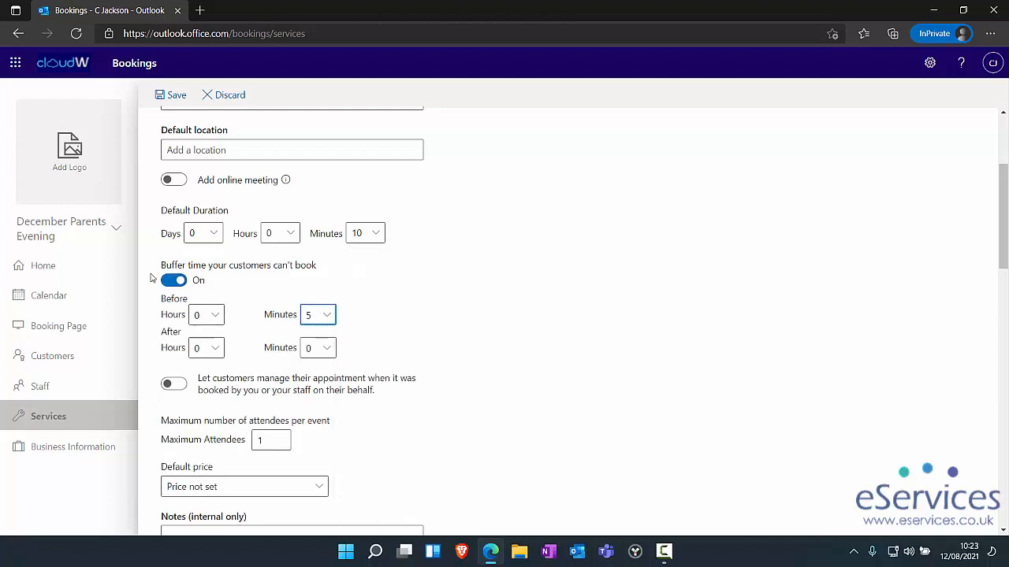
{"action": "key", "text": "Tab"}
{"action": "key", "text": "Tab"}
{"action": "key", "text": "Return"}
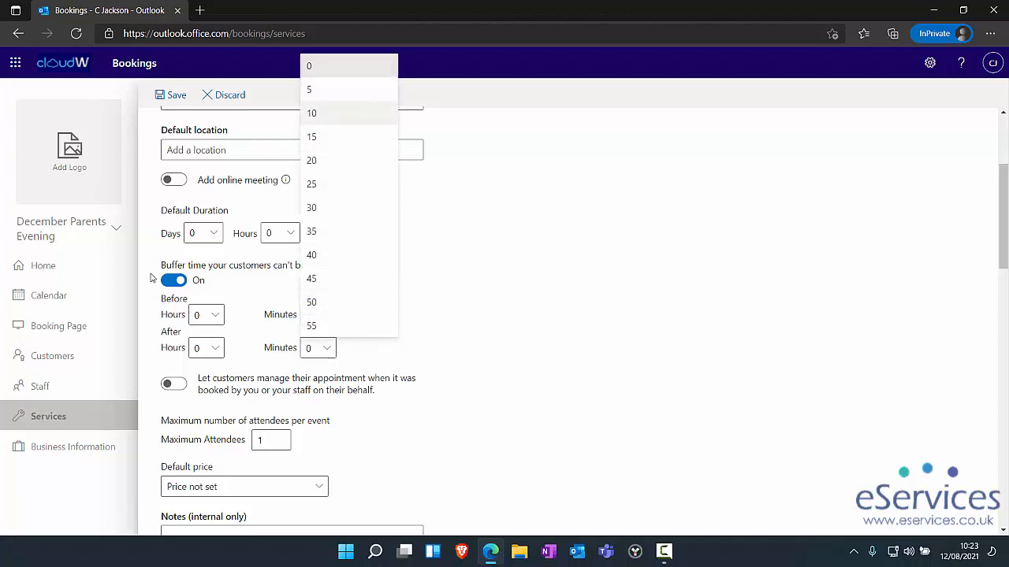
{"action": "key", "text": "Down"}
{"action": "key", "text": "Return"}
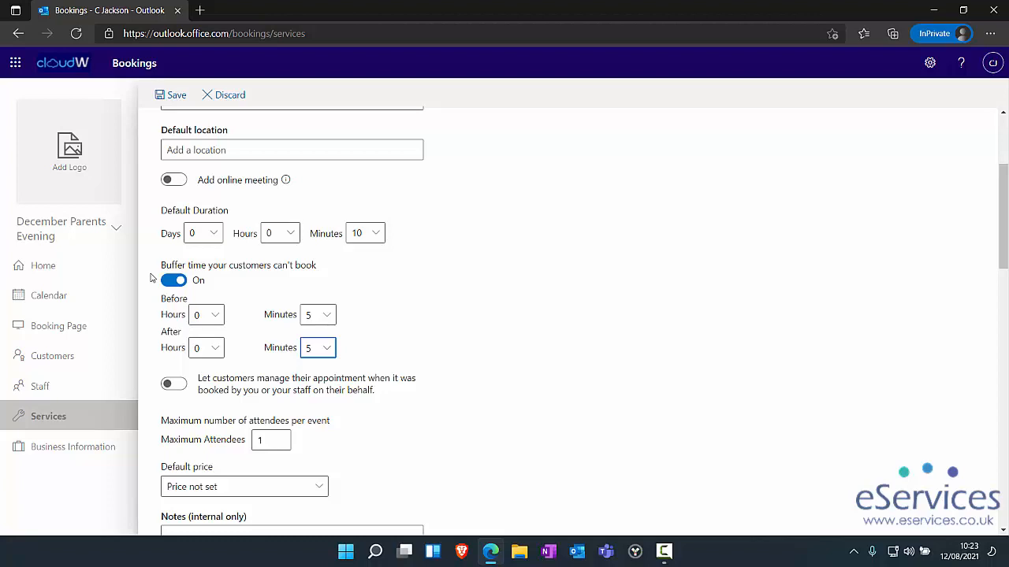
{"action": "left_click", "coordinate": [152, 278]}
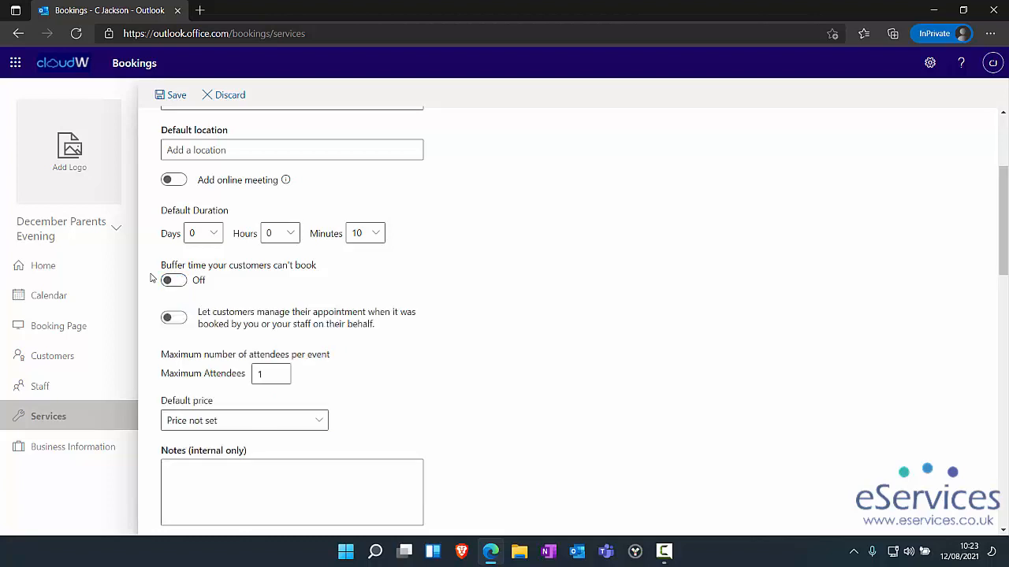
{"action": "scroll", "coordinate": [152, 277], "scroll_direction": "down", "scroll_amount": 1}
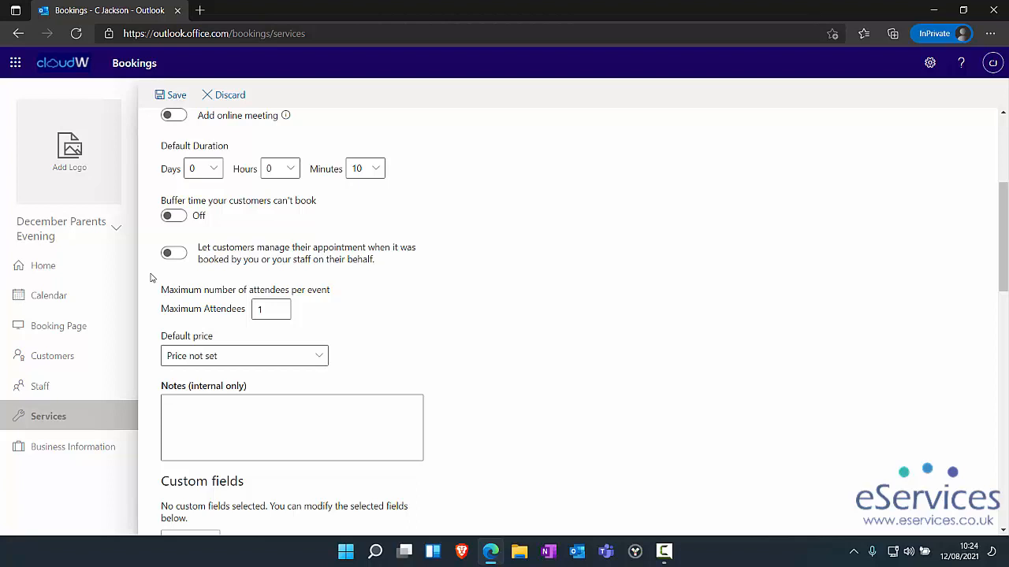
{"action": "scroll", "coordinate": [152, 277], "scroll_direction": "down", "scroll_amount": 3}
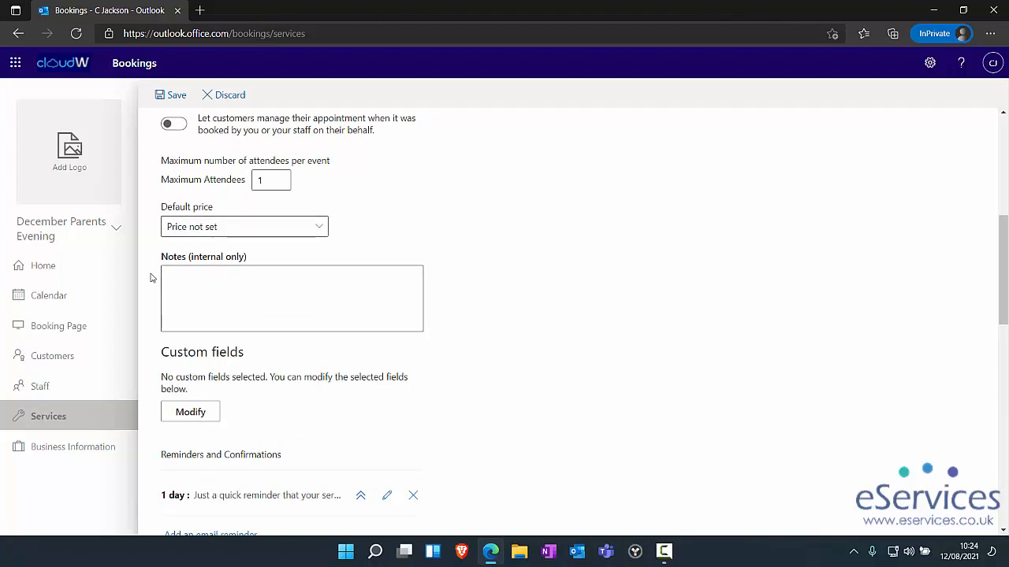
{"action": "scroll", "coordinate": [152, 277], "scroll_direction": "down", "scroll_amount": 5}
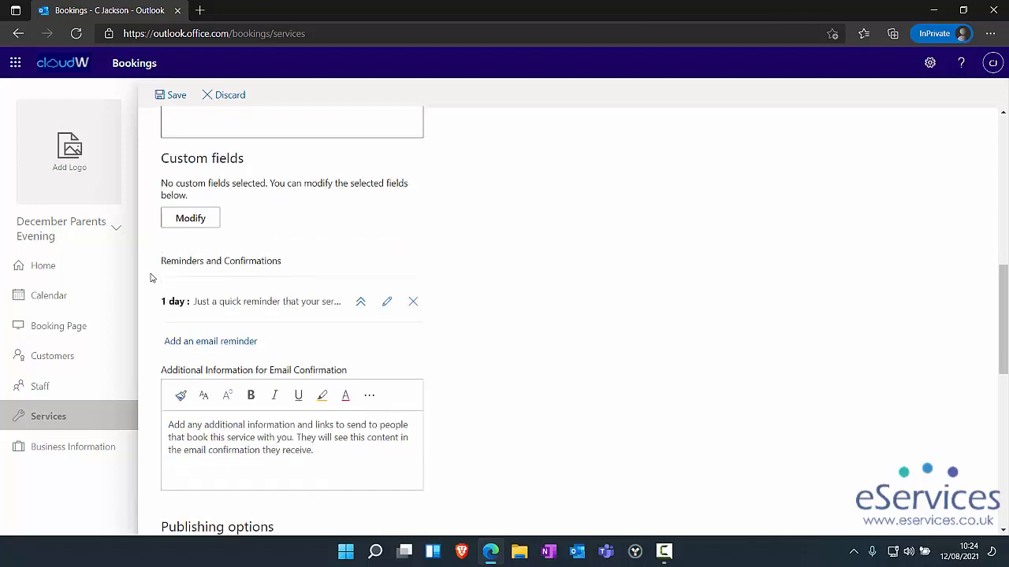
{"action": "scroll", "coordinate": [152, 277], "scroll_direction": "down", "scroll_amount": 10}
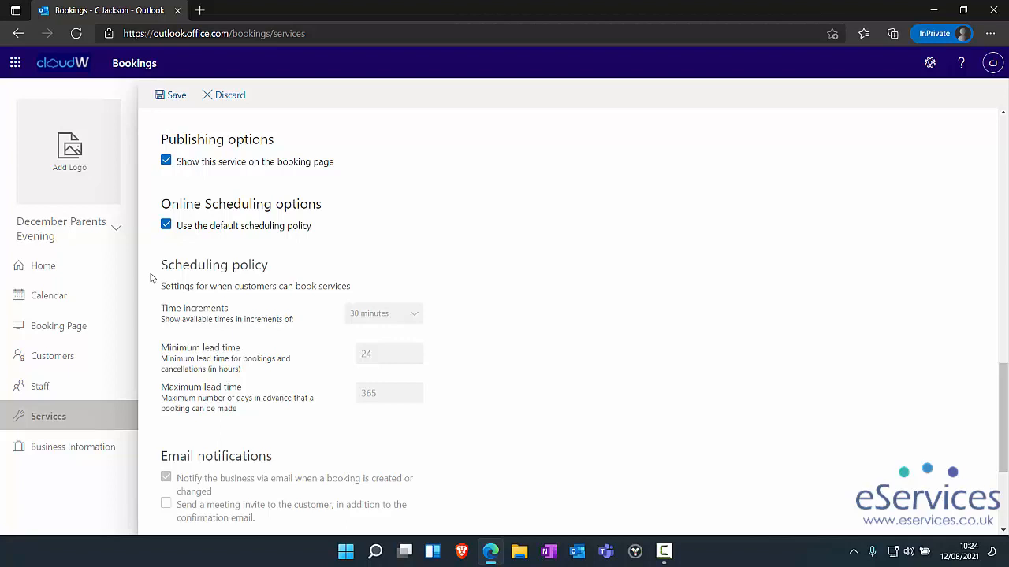
- Stop using the default scheduling policy and offer times in 10-minute increments
{"action": "key", "text": "space"}
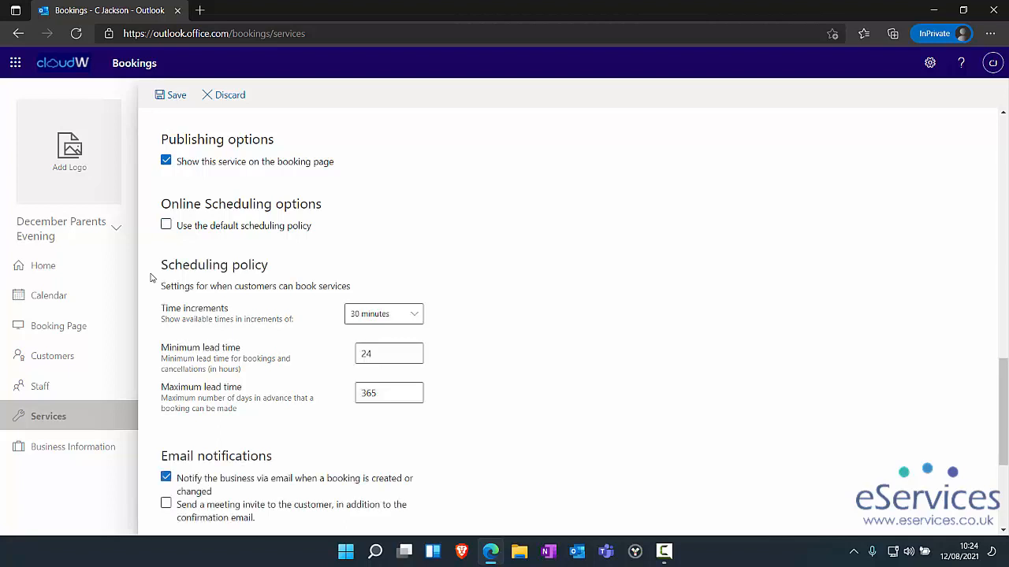
{"action": "scroll", "coordinate": [384, 260], "scroll_direction": "down", "scroll_amount": 1}
{"action": "left_click", "coordinate": [383, 249]}
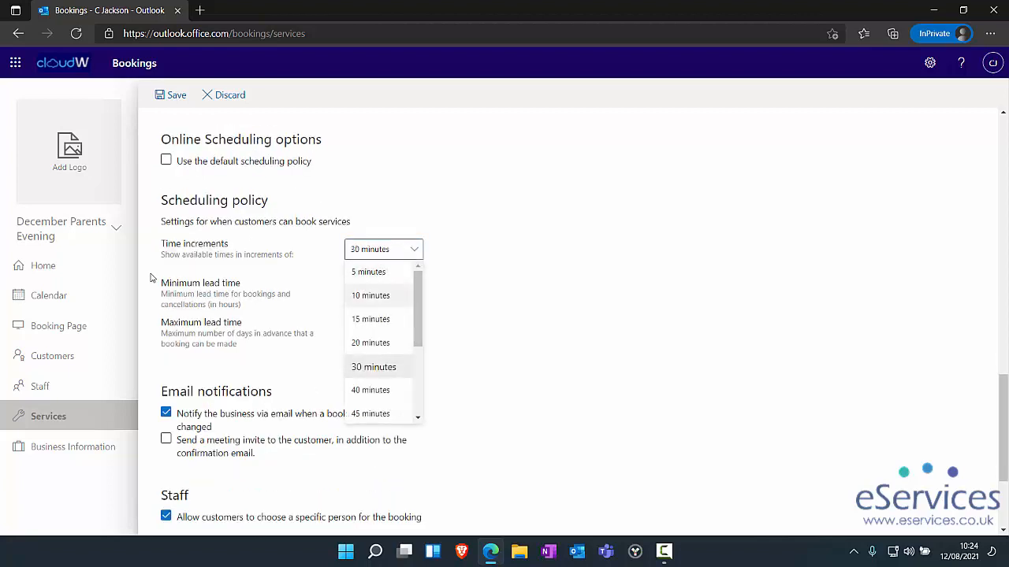
{"action": "left_click", "coordinate": [370, 296]}
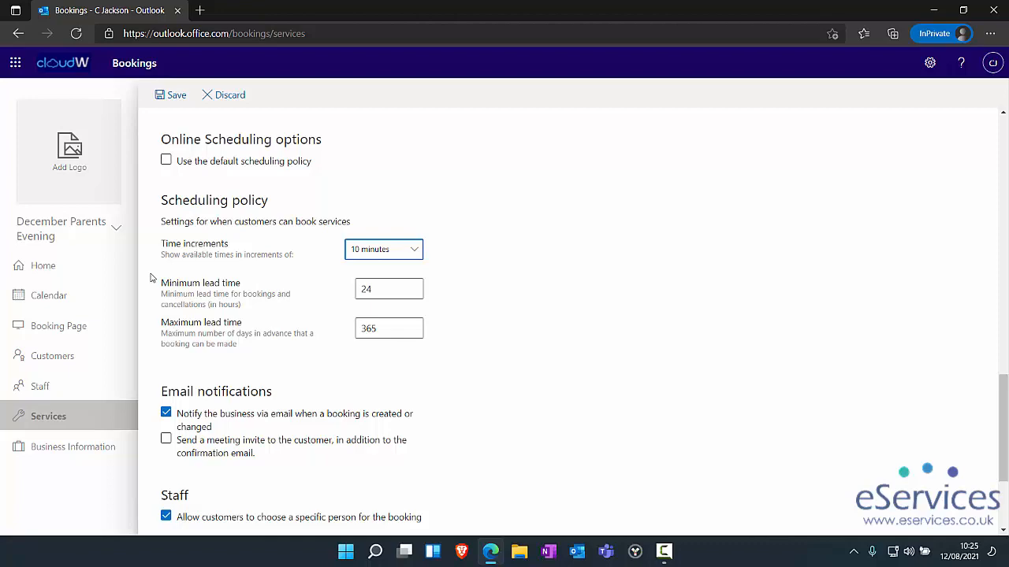
{"action": "scroll", "coordinate": [152, 278], "scroll_direction": "down", "scroll_amount": 2}
{"action": "scroll", "coordinate": [152, 278], "scroll_direction": "down", "scroll_amount": 1}
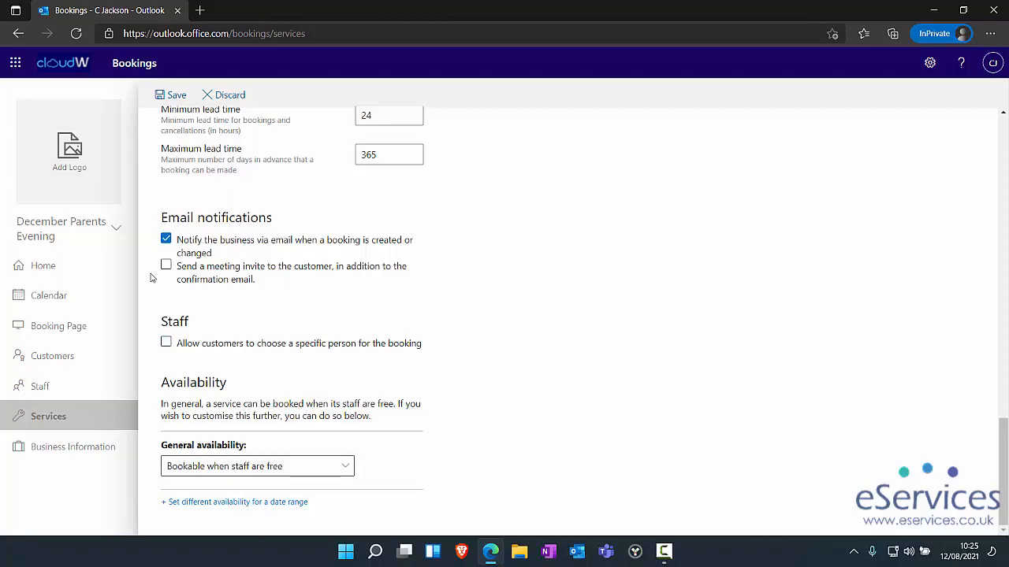
- Make the service not bookable by default and add a date-range availability exception
{"action": "key", "text": "space"}
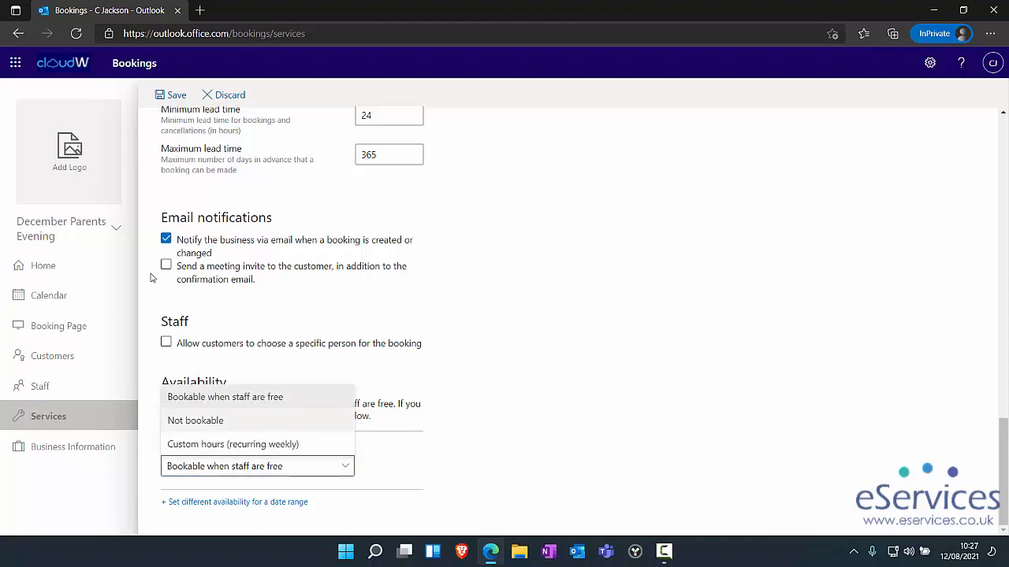
{"action": "key", "text": "Return"}
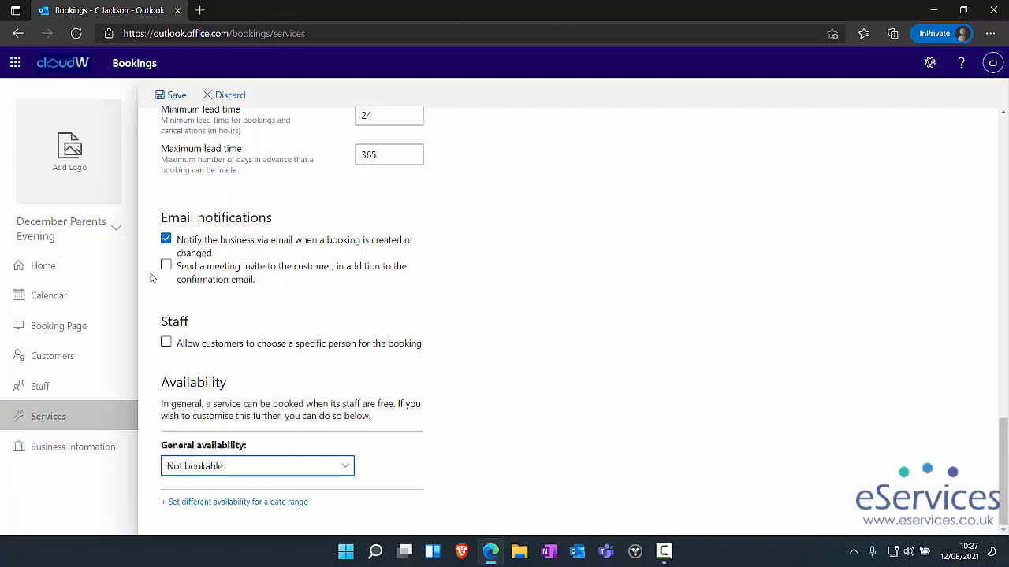
{"action": "key", "text": "Tab"}
{"action": "key", "text": "Return"}
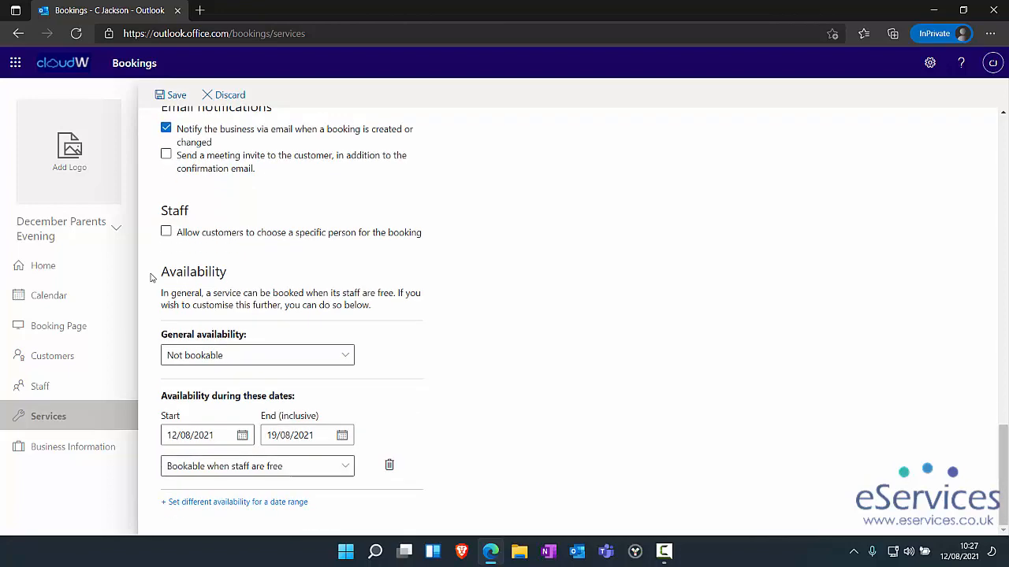
{"action": "key", "text": "Tab"}
- Set the exception's date range from 16/12/2021 to 17/12/2021
{"action": "left_click", "coordinate": [242, 435]}
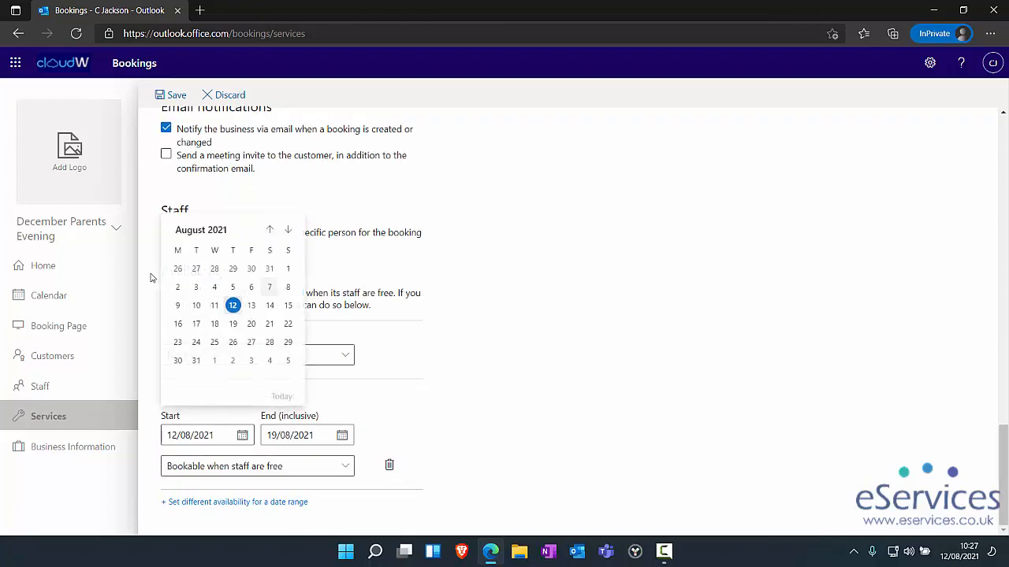
{"action": "left_click", "coordinate": [289, 229]}
{"action": "left_click", "coordinate": [288, 229]}
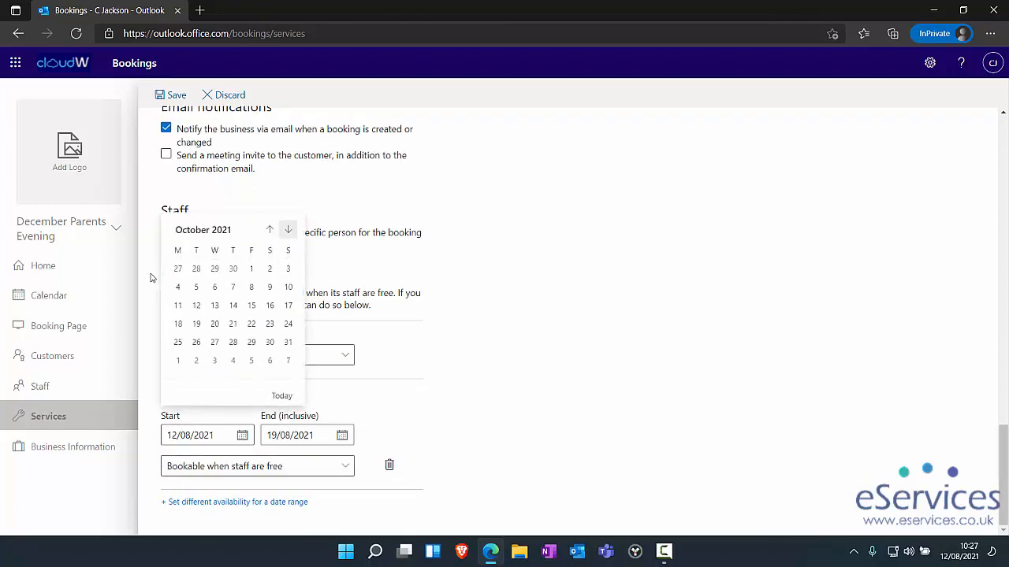
{"action": "left_click", "coordinate": [288, 230]}
{"action": "left_click", "coordinate": [289, 229]}
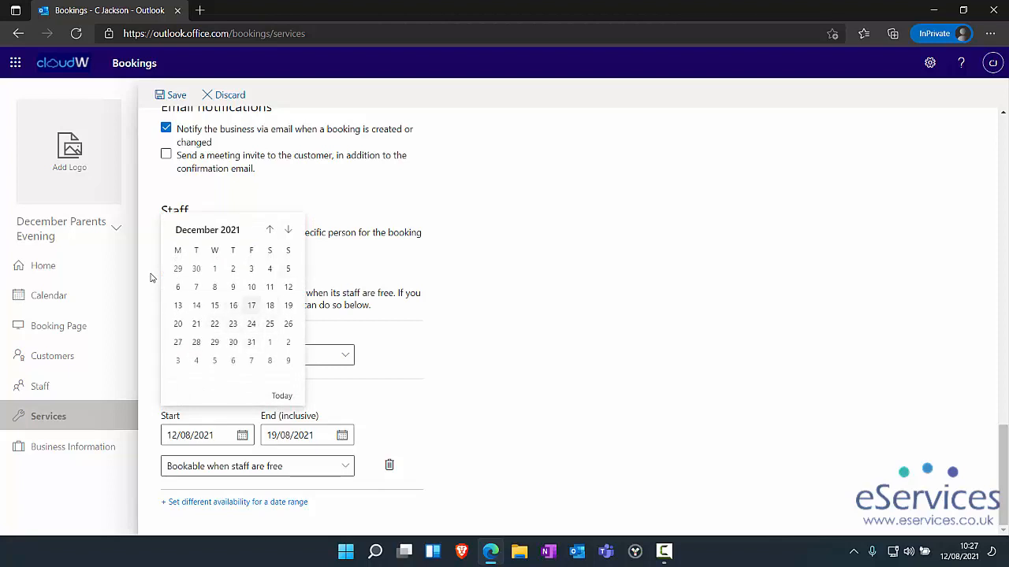
{"action": "left_click", "coordinate": [232, 305]}
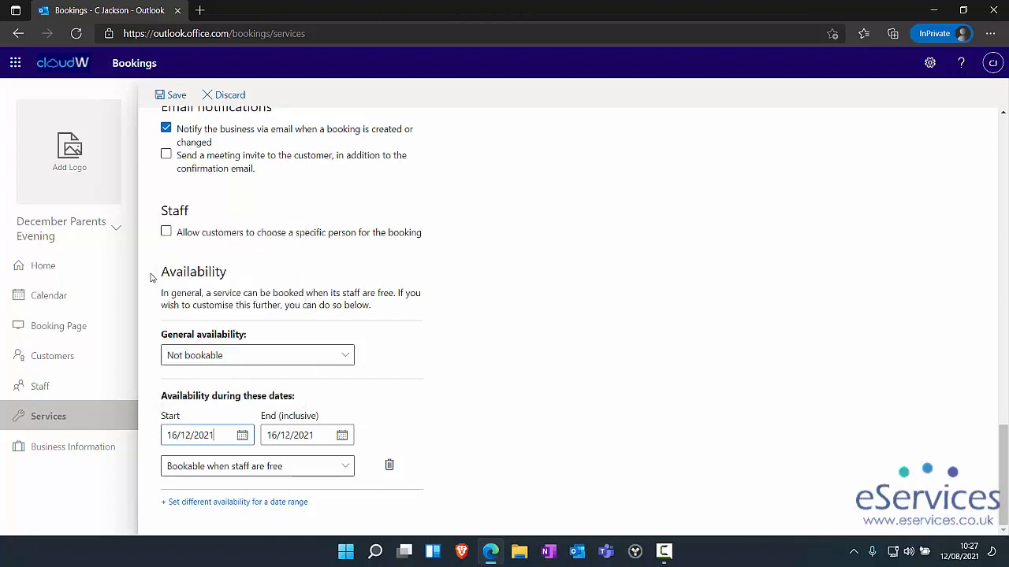
{"action": "left_click", "coordinate": [300, 435]}
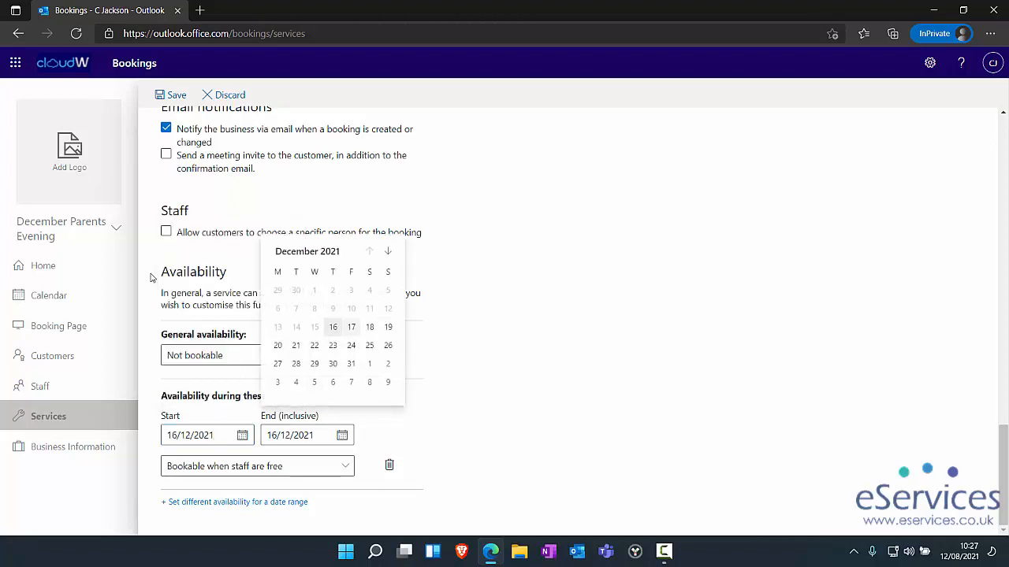
{"action": "left_click", "coordinate": [351, 326]}
{"action": "left_click", "coordinate": [257, 466]}
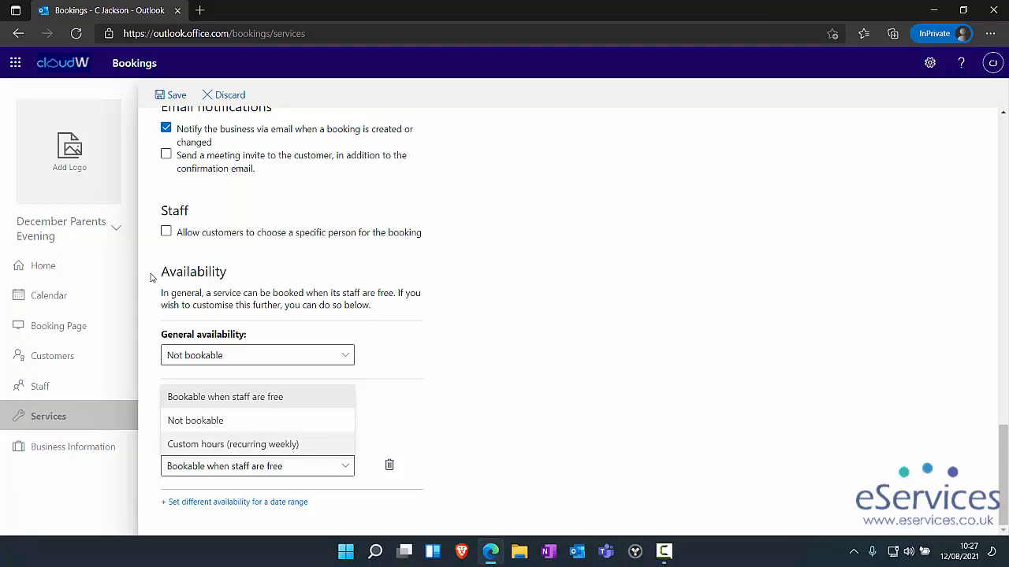
- Use custom weekly hours for the range and make Monday to Wednesday not bookable
{"action": "key", "text": "Return"}
{"action": "scroll", "coordinate": [153, 277], "scroll_direction": "down", "scroll_amount": 3}
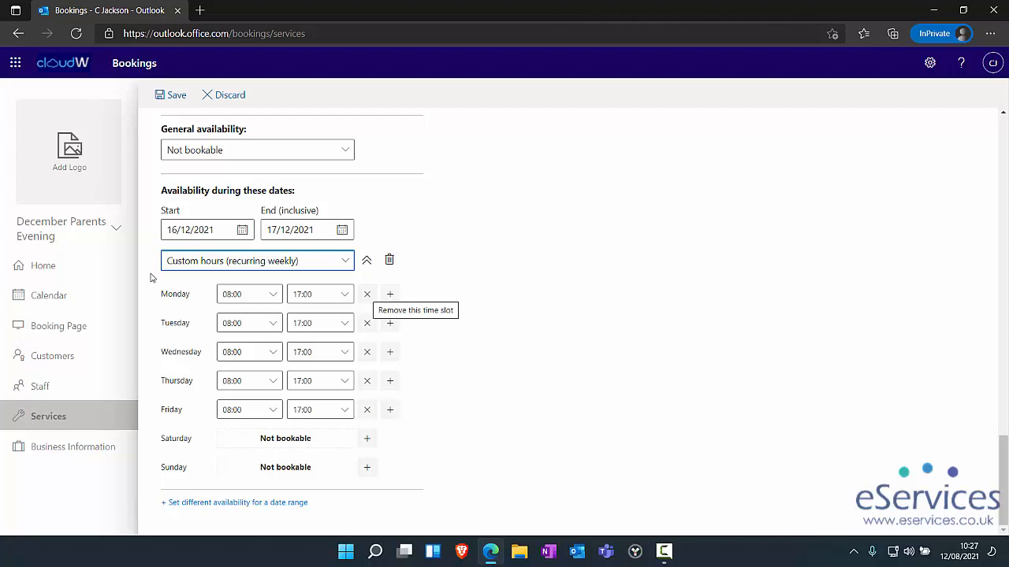
{"action": "left_click", "coordinate": [367, 293]}
{"action": "left_click", "coordinate": [366, 323]}
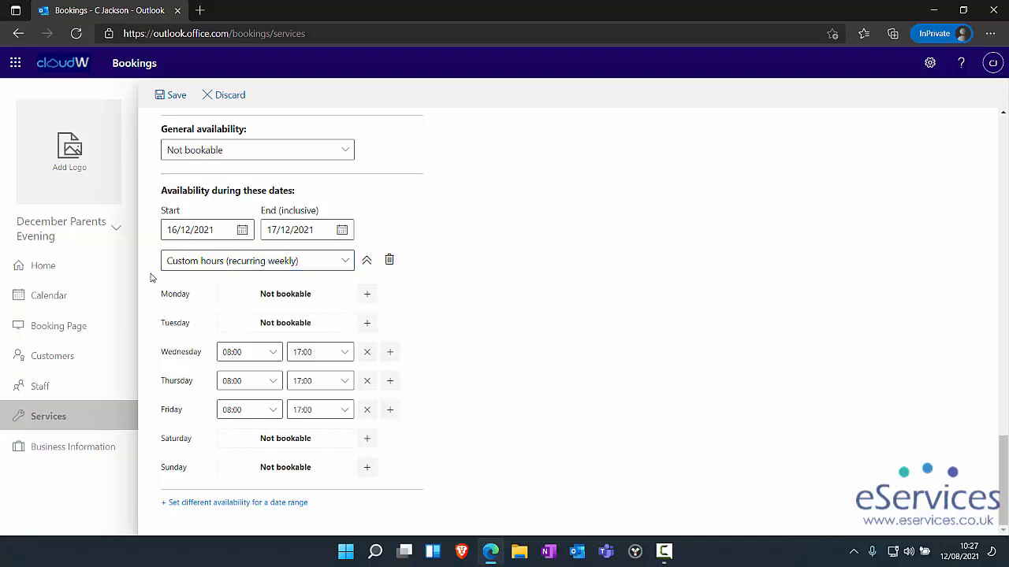
{"action": "left_click", "coordinate": [367, 352]}
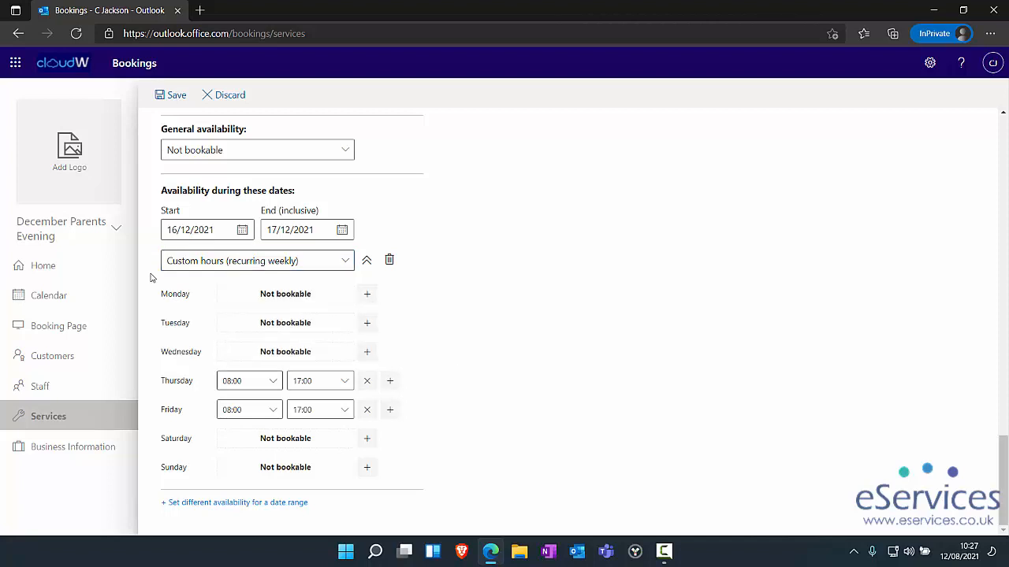
- Set Thursday's bookable hours to 15:30–18:00
{"action": "left_click", "coordinate": [249, 381]}
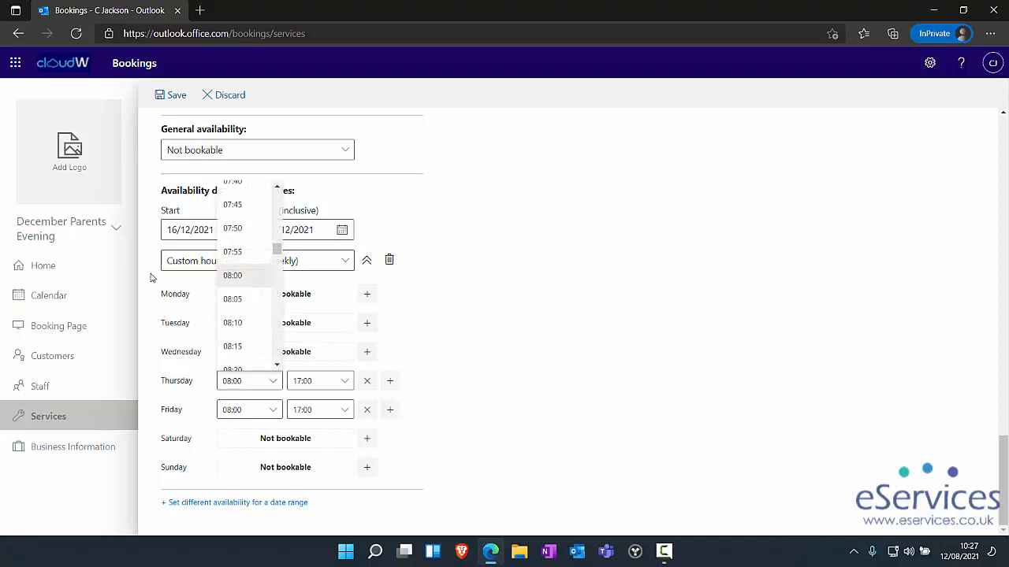
{"action": "scroll", "coordinate": [245, 276], "scroll_direction": "down", "scroll_amount": 20}
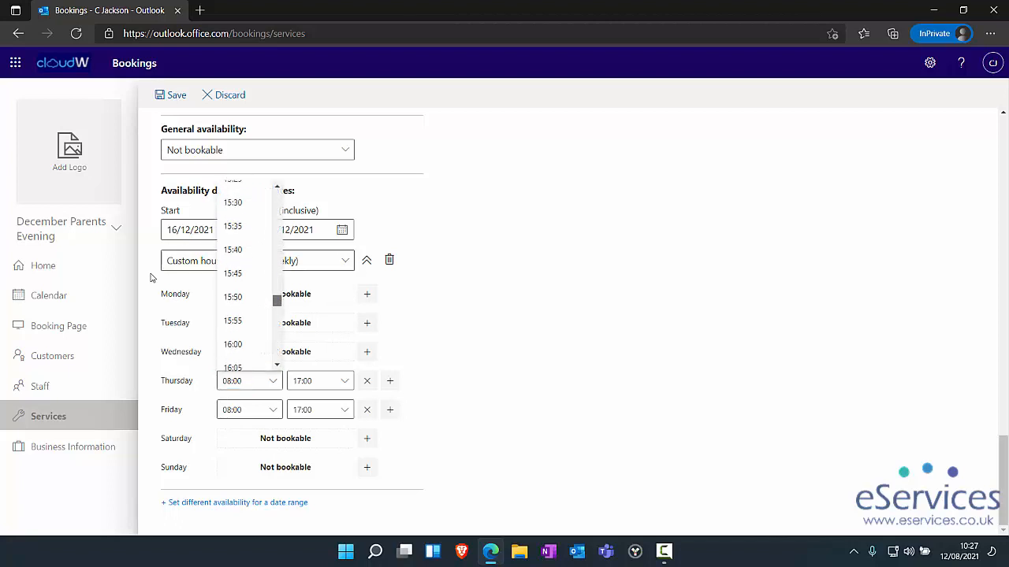
{"action": "left_click_drag", "start_coordinate": [277, 300], "coordinate": [277, 301]}
{"action": "scroll", "coordinate": [244, 255], "scroll_direction": "up", "scroll_amount": 1}
{"action": "left_click", "coordinate": [236, 209]}
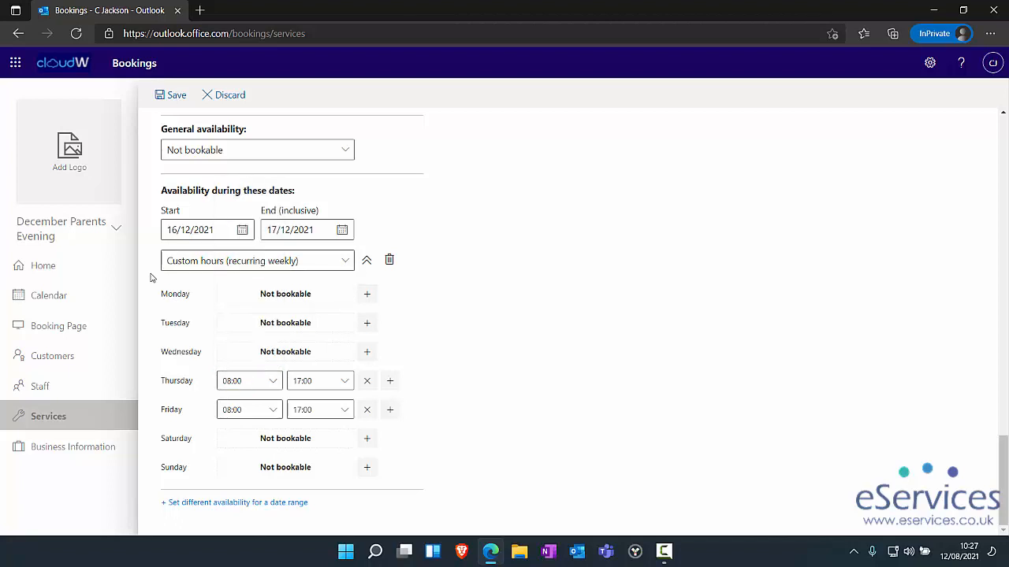
{"action": "left_click", "coordinate": [320, 381]}
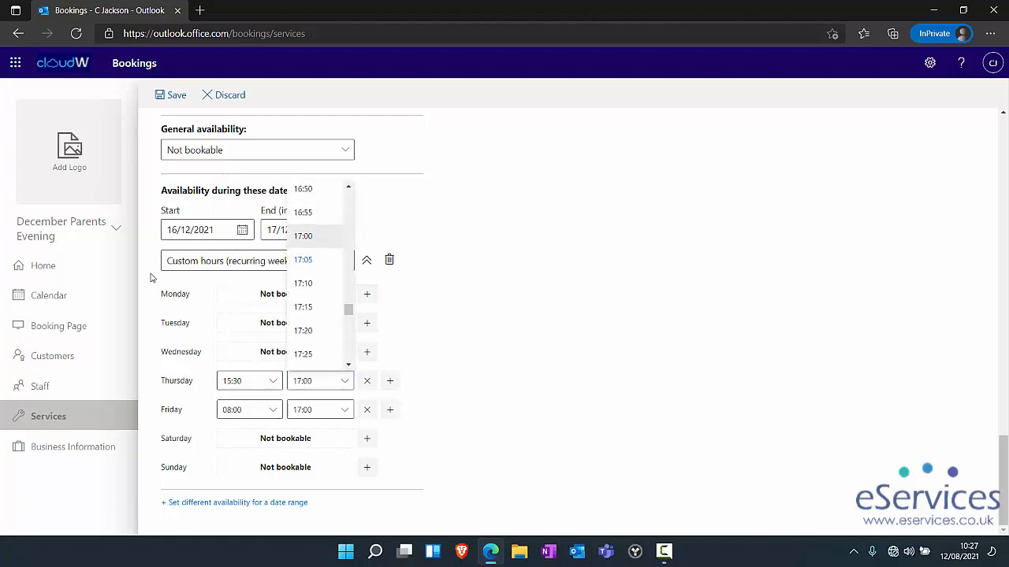
{"action": "scroll", "coordinate": [319, 276], "scroll_direction": "down", "scroll_amount": 3}
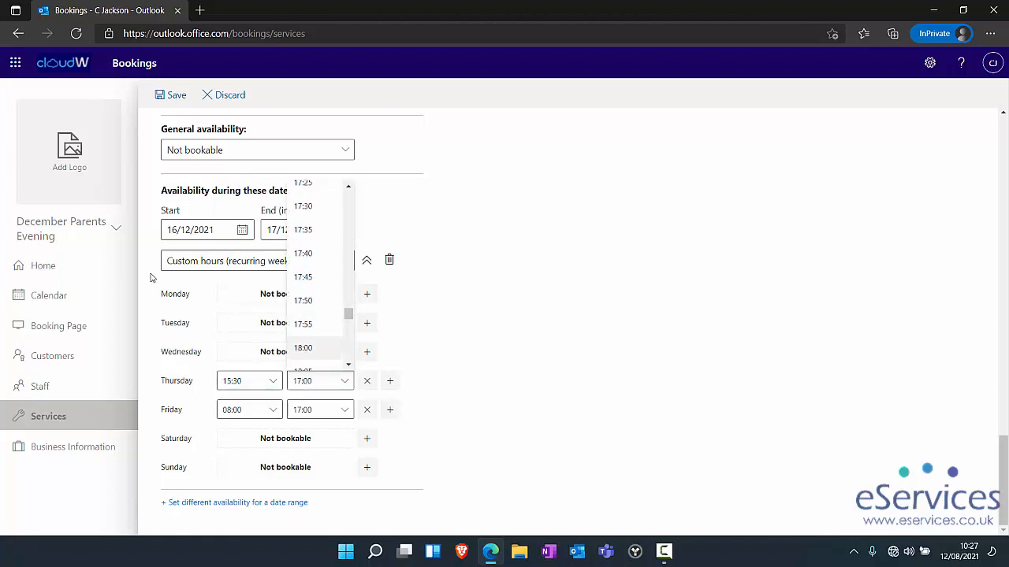
{"action": "left_click", "coordinate": [304, 348]}
- Set Friday's hours to 15:30–17:00 and save the service
{"action": "left_click", "coordinate": [256, 410]}
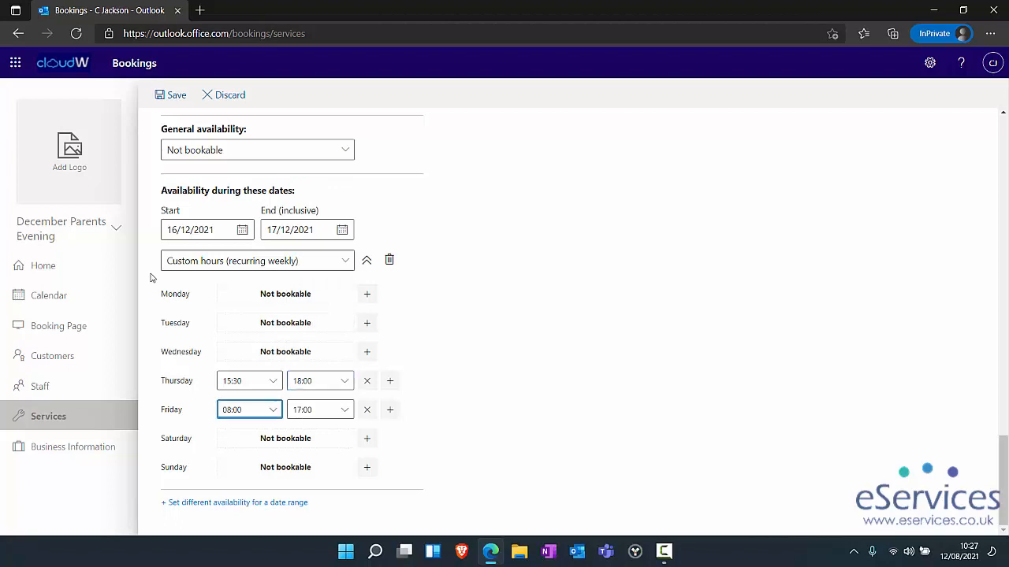
{"action": "scroll", "coordinate": [240, 300], "scroll_direction": "down", "scroll_amount": 6}
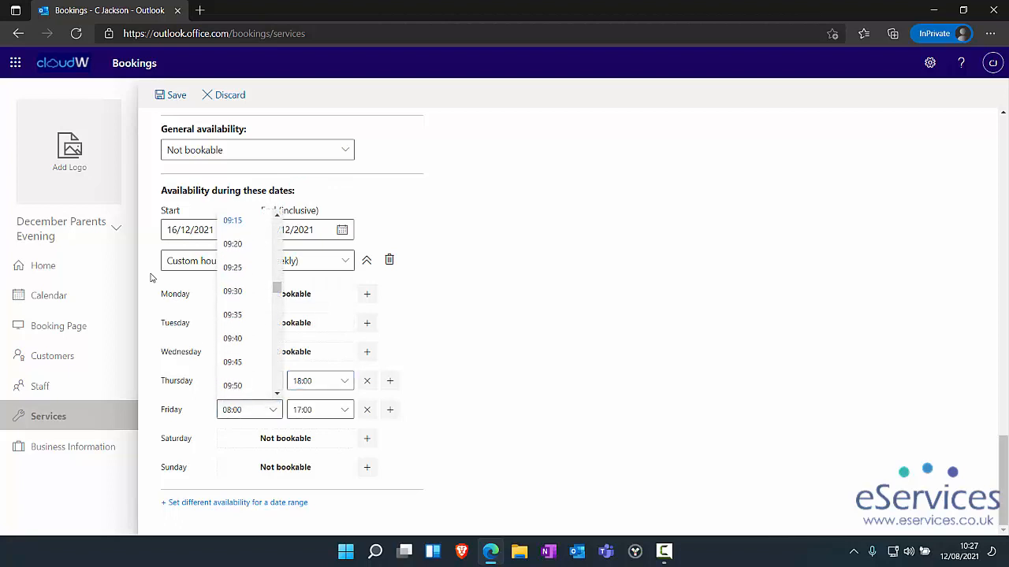
{"action": "scroll", "coordinate": [240, 299], "scroll_direction": "down", "scroll_amount": 13}
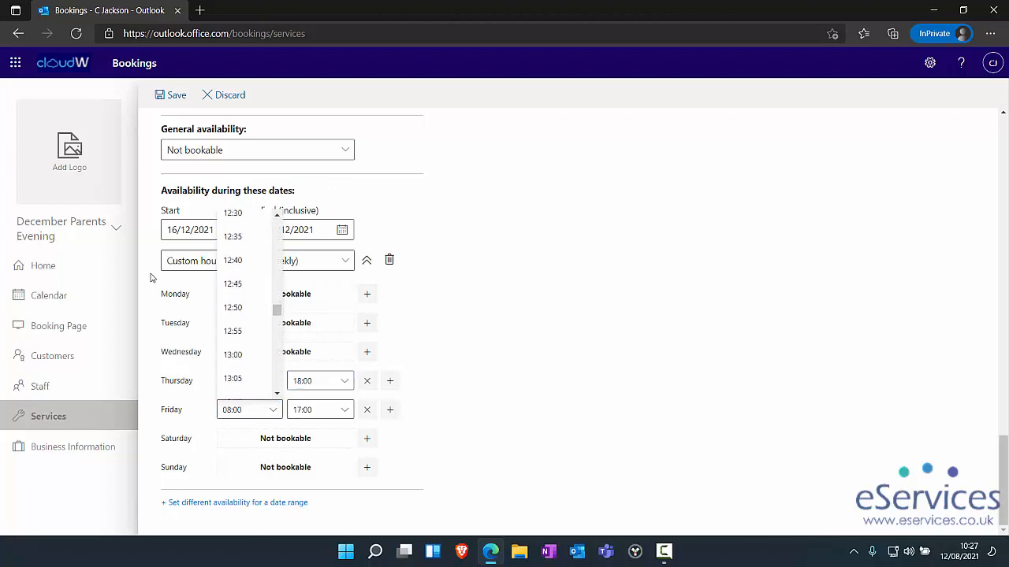
{"action": "scroll", "coordinate": [240, 328], "scroll_direction": "down", "scroll_amount": 11}
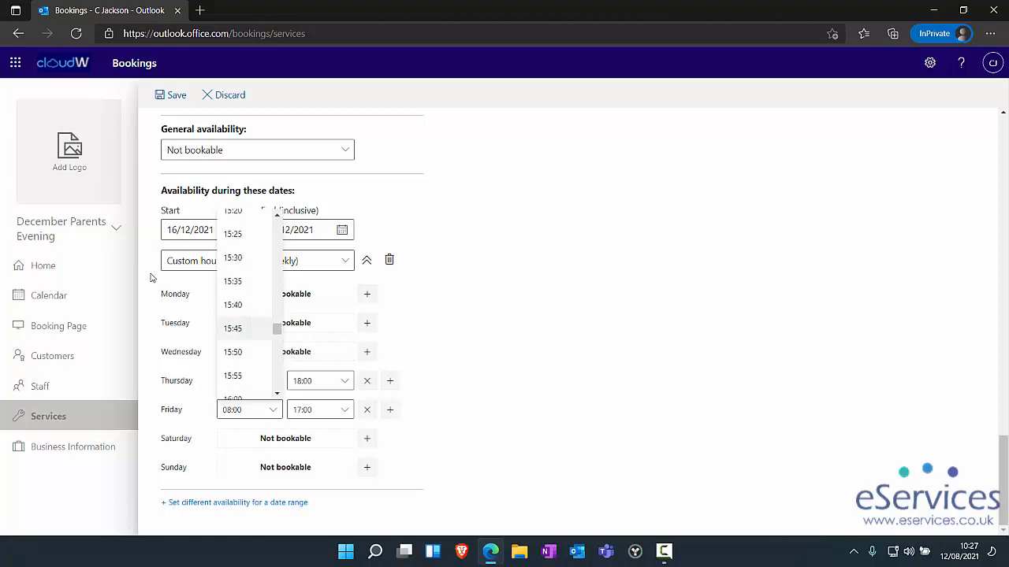
{"action": "left_click", "coordinate": [232, 257]}
{"action": "left_click", "coordinate": [319, 410]}
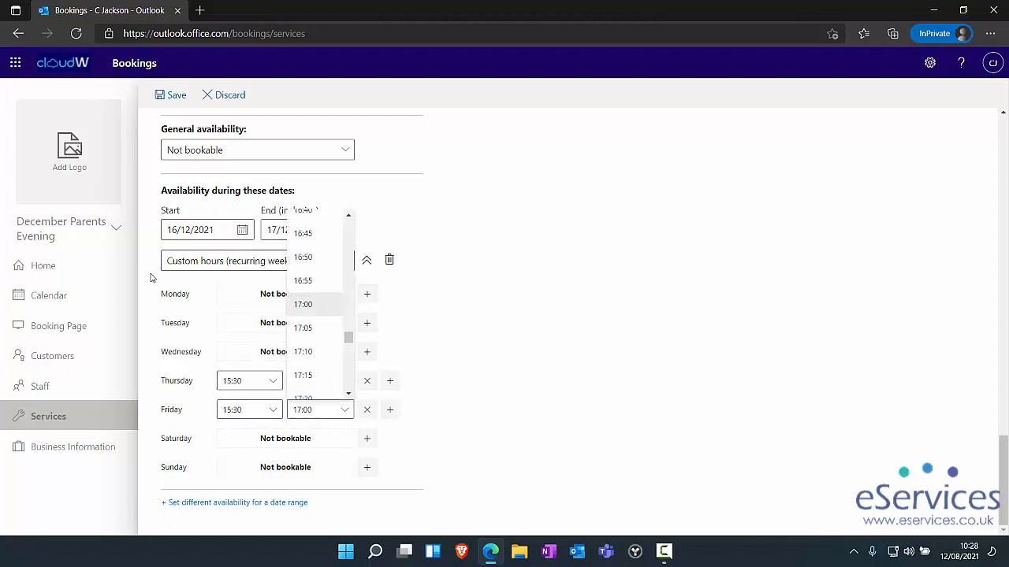
{"action": "key", "text": "Escape"}
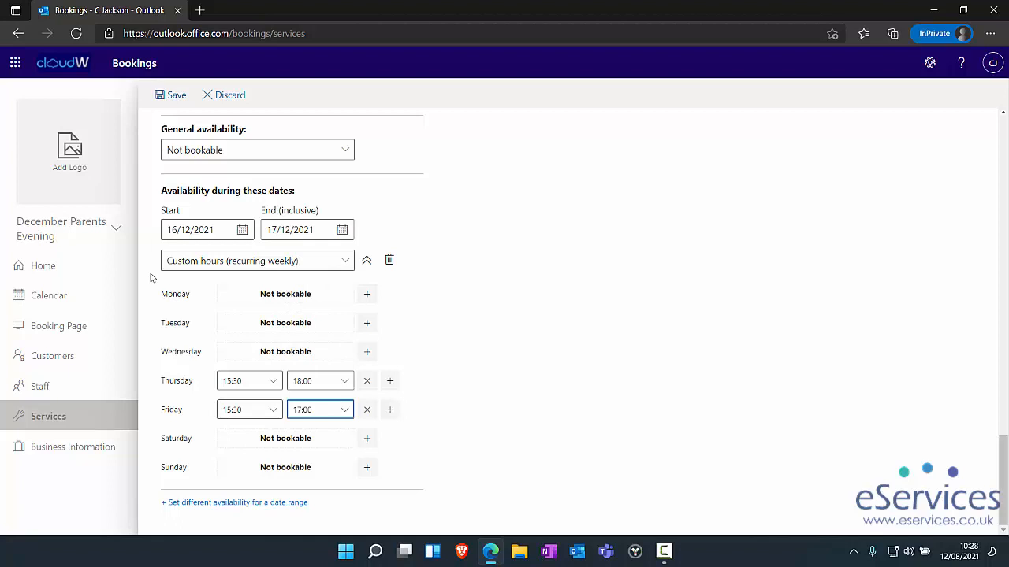
{"action": "left_click", "coordinate": [173, 95]}
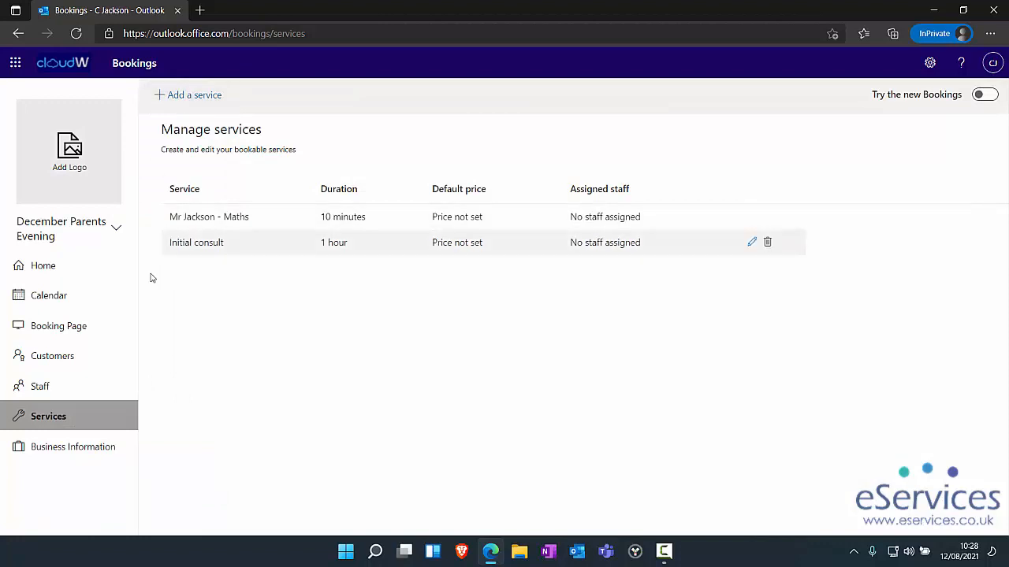
- Delete the default Initial consult service and go to the Booking Page settings
{"action": "left_click", "coordinate": [768, 242]}
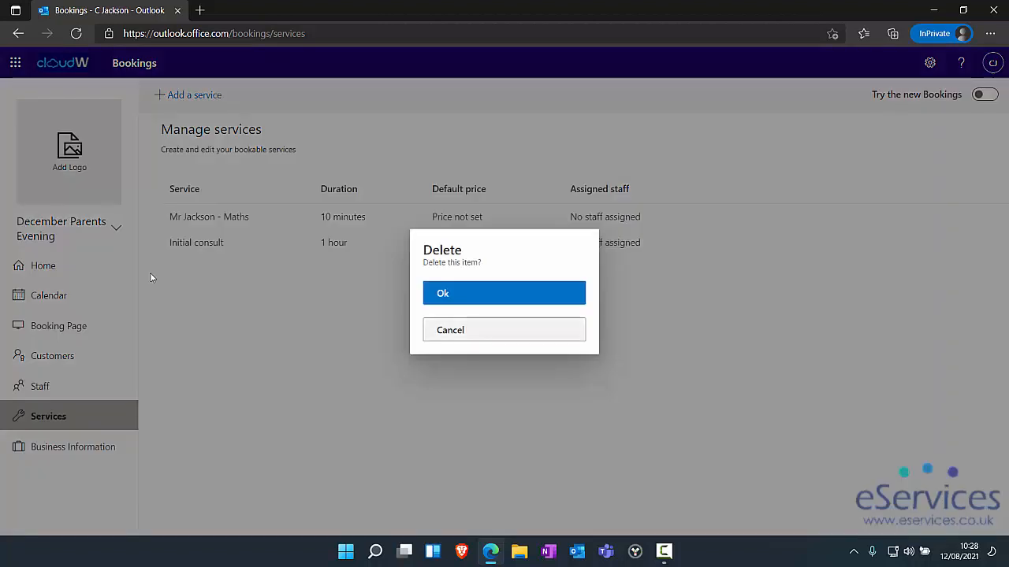
{"action": "left_click", "coordinate": [505, 293]}
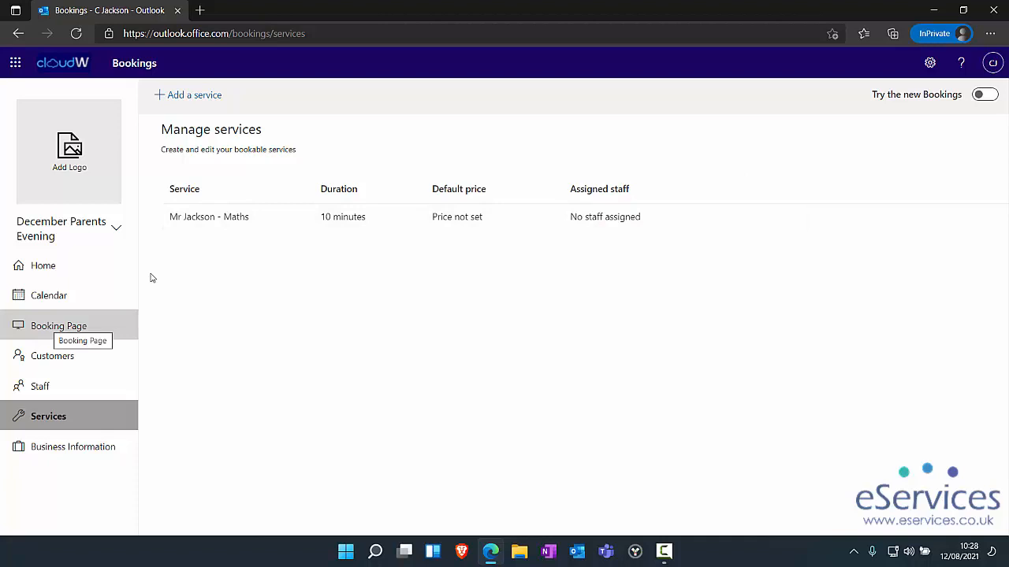
{"action": "left_click", "coordinate": [58, 325]}
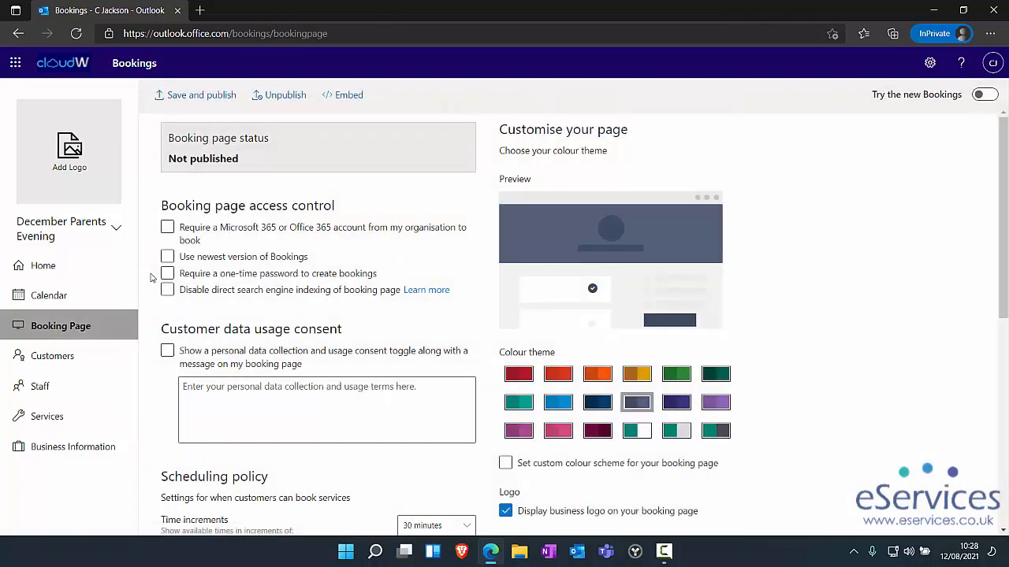
- Choose the orange colour theme for the booking page and review the remaining page settings
{"action": "left_click", "coordinate": [519, 375]}
{"action": "left_click", "coordinate": [558, 374]}
{"action": "left_click", "coordinate": [597, 374]}
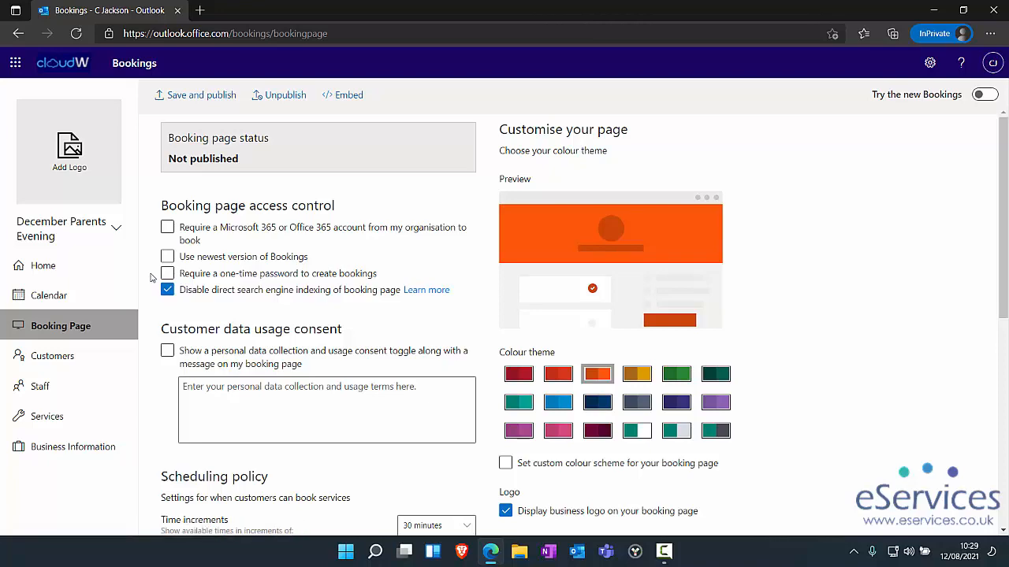
{"action": "scroll", "coordinate": [152, 277], "scroll_direction": "down", "scroll_amount": 3}
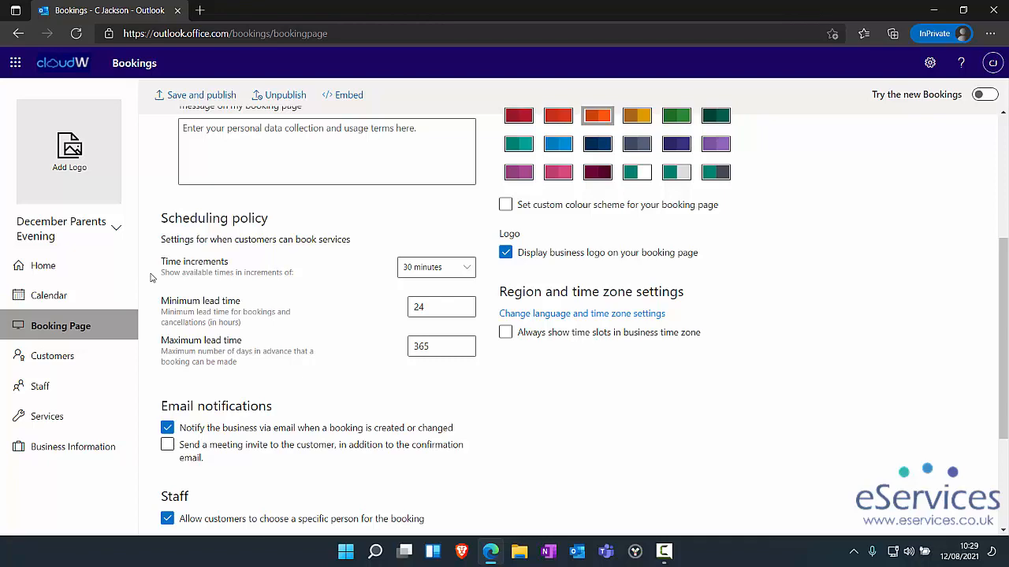
{"action": "scroll", "coordinate": [152, 277], "scroll_direction": "down", "scroll_amount": 3}
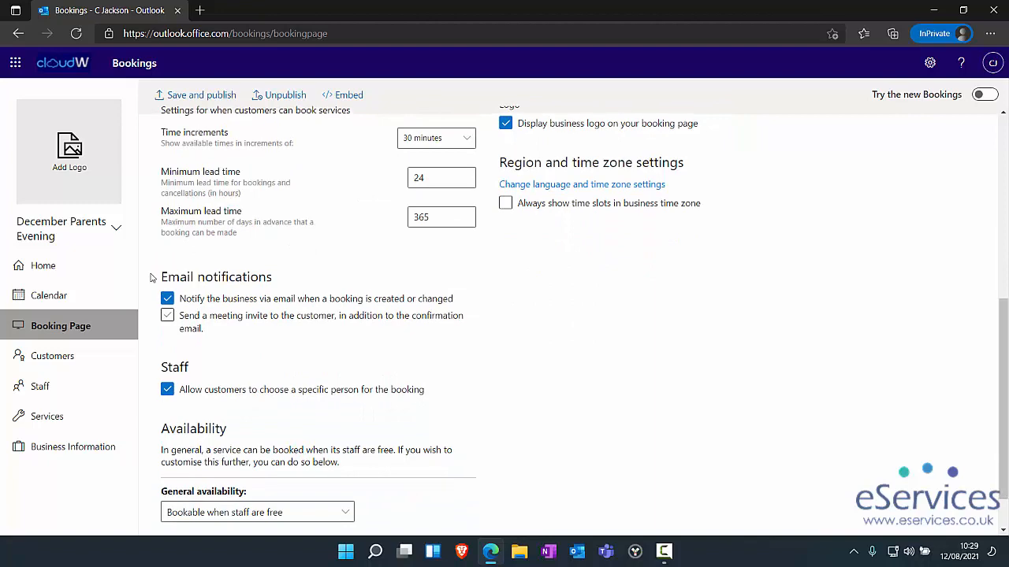
{"action": "scroll", "coordinate": [152, 277], "scroll_direction": "down", "scroll_amount": 2}
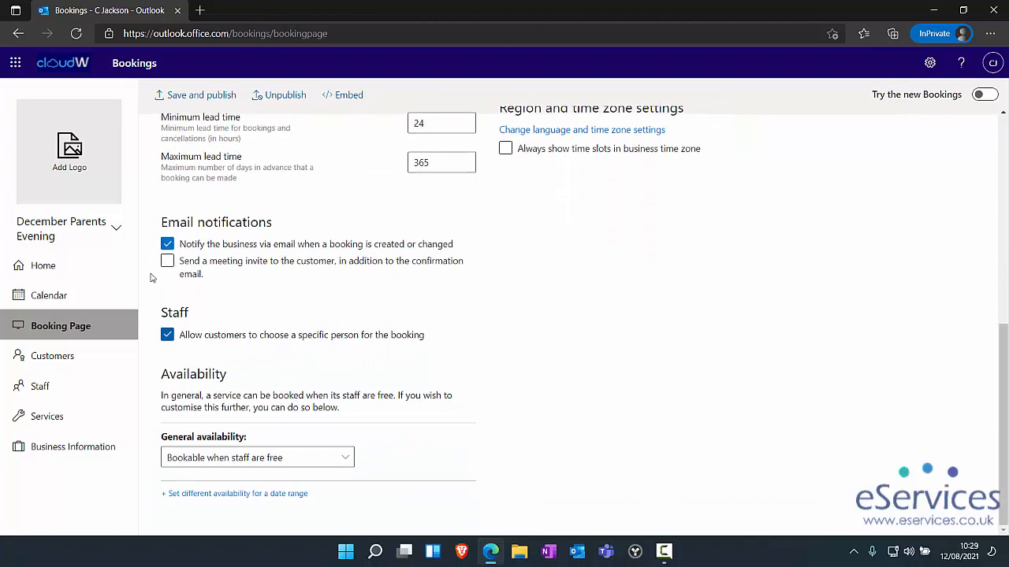
{"action": "scroll", "coordinate": [152, 277], "scroll_direction": "up", "scroll_amount": 10}
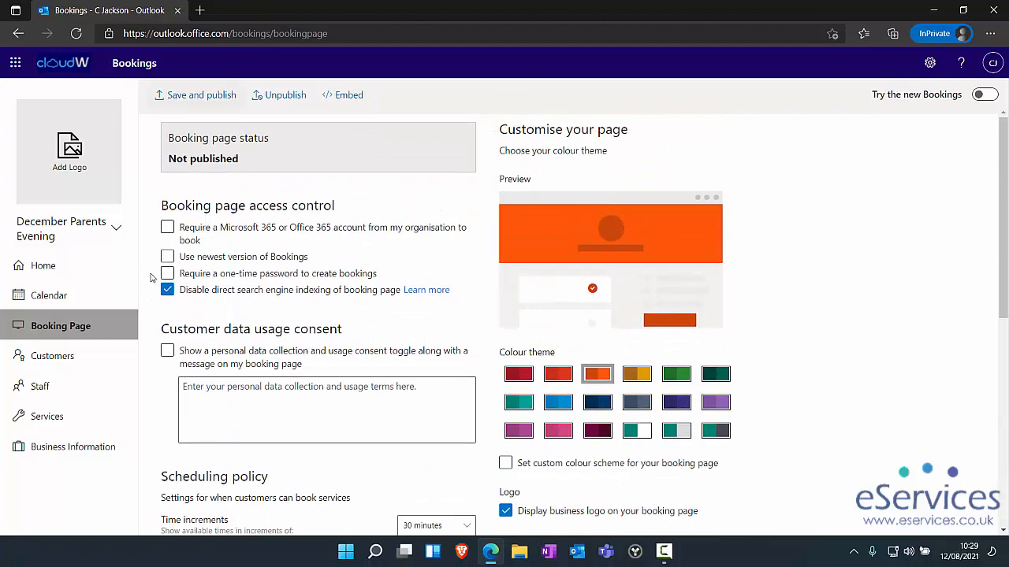
- Save and publish the booking page, select its share link and open the live page
{"action": "left_click", "coordinate": [197, 94]}
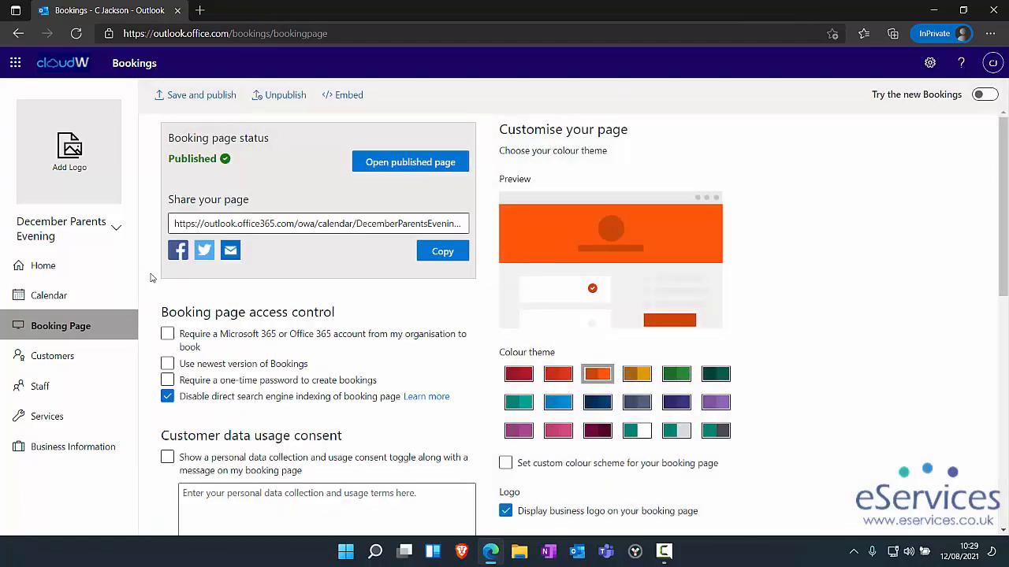
{"action": "left_click_drag", "start_coordinate": [174, 224], "coordinate": [477, 224]}
{"action": "left_click", "coordinate": [152, 278]}
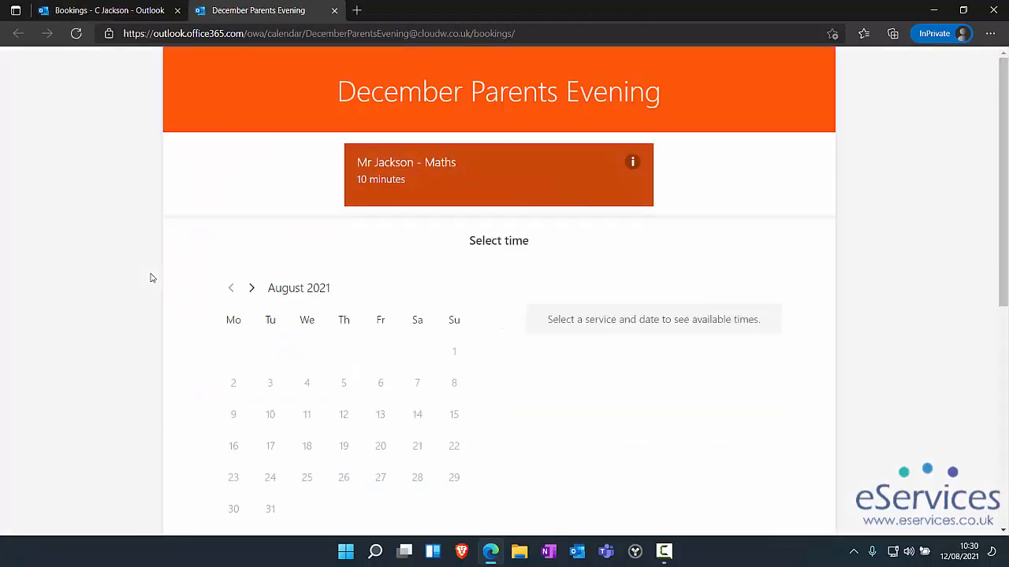
- Advance the live page's calendar to December 2021 and select 17 December
{"action": "scroll", "coordinate": [152, 277], "scroll_direction": "down", "scroll_amount": 2}
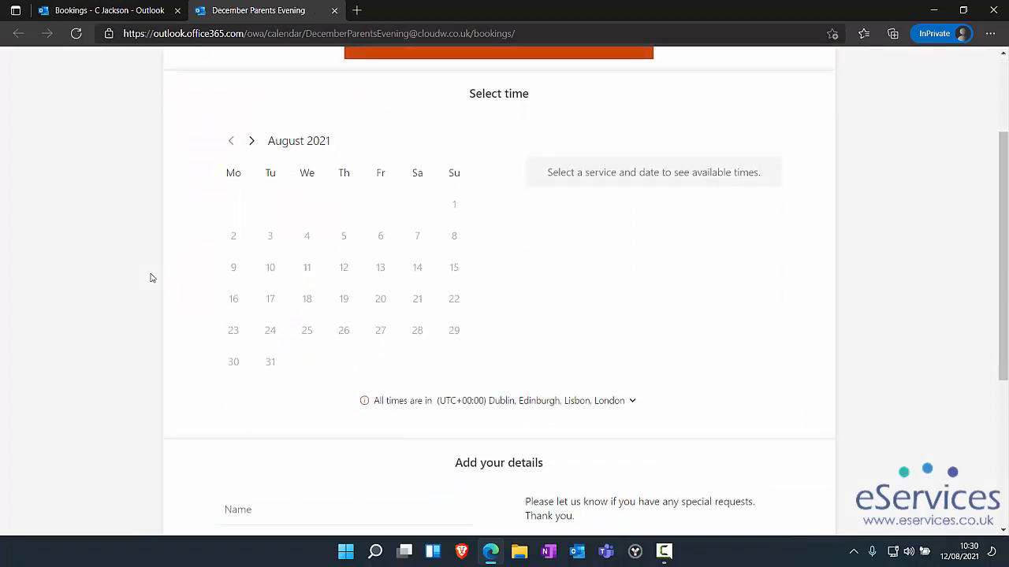
{"action": "left_click", "coordinate": [252, 141]}
{"action": "left_click", "coordinate": [252, 141]}
{"action": "left_click", "coordinate": [251, 141]}
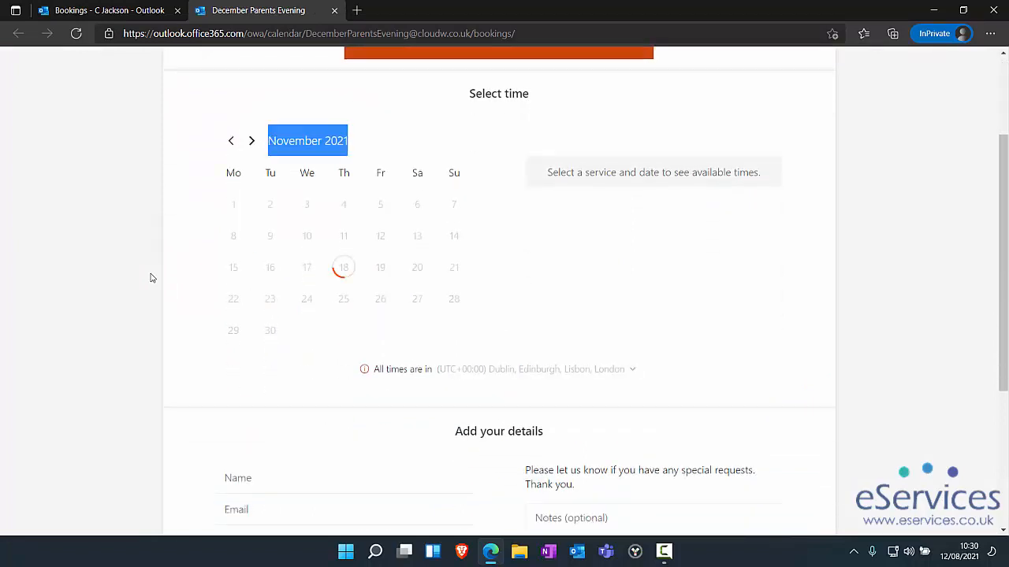
{"action": "left_click", "coordinate": [251, 141]}
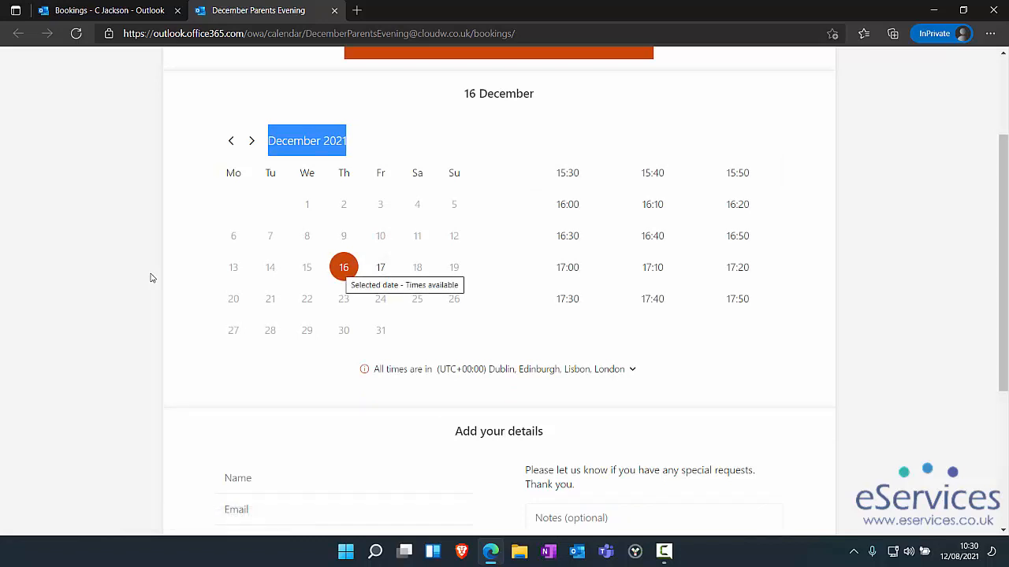
{"action": "key", "text": "Right"}
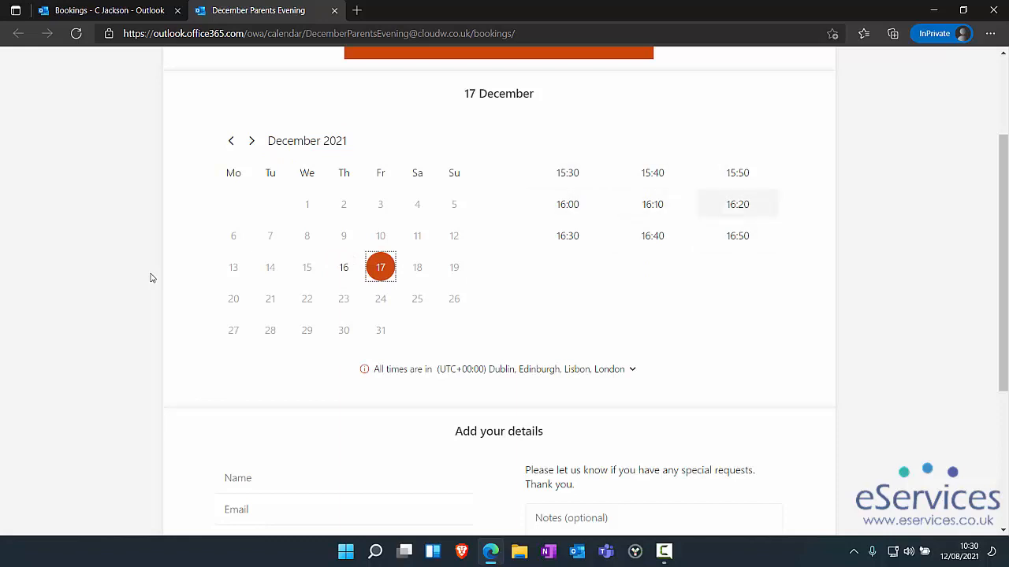
{"action": "key", "text": "Left"}
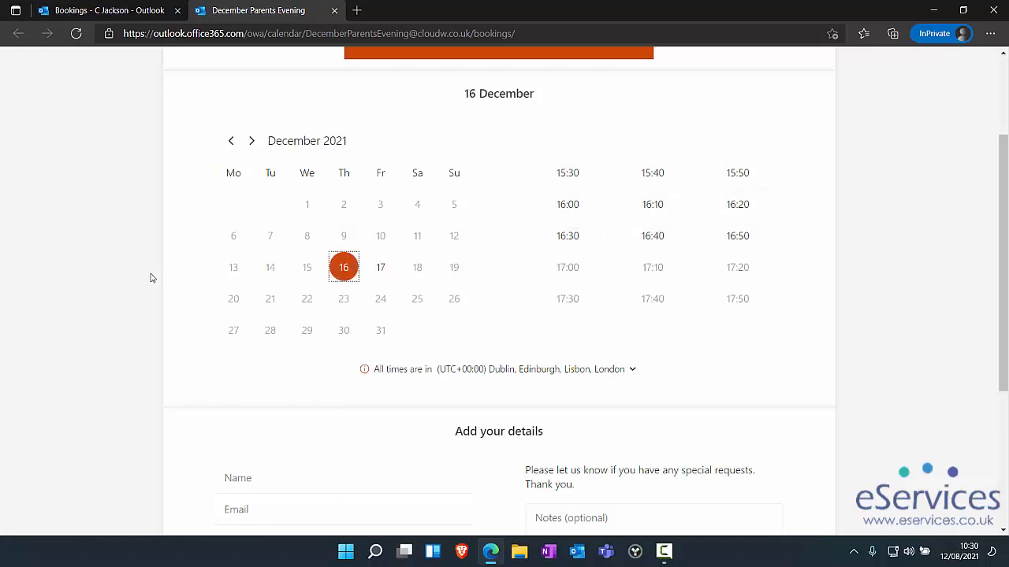
{"action": "scroll", "coordinate": [152, 277], "scroll_direction": "up", "scroll_amount": 2}
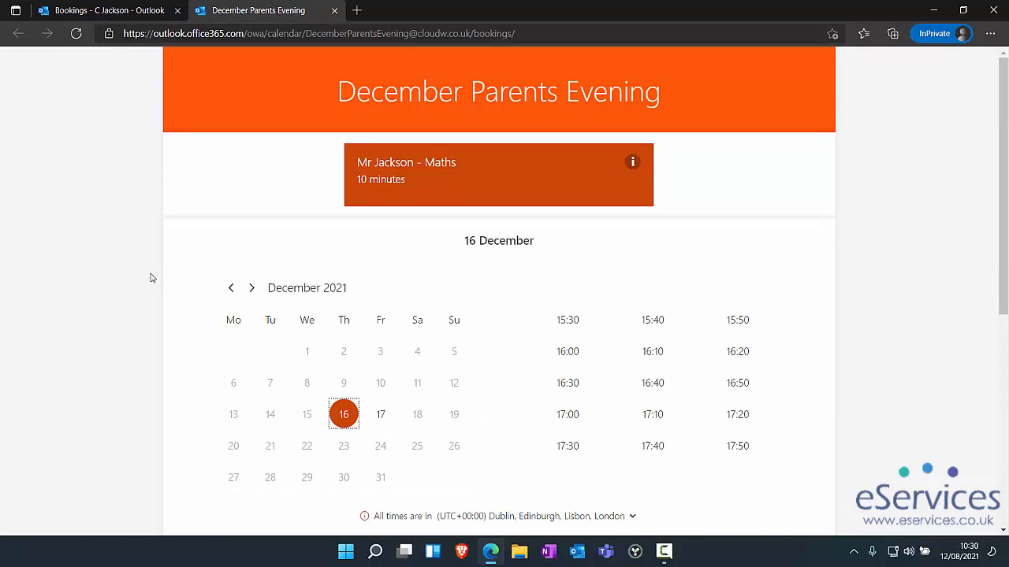
{"action": "scroll", "coordinate": [152, 278], "scroll_direction": "down", "scroll_amount": 3}
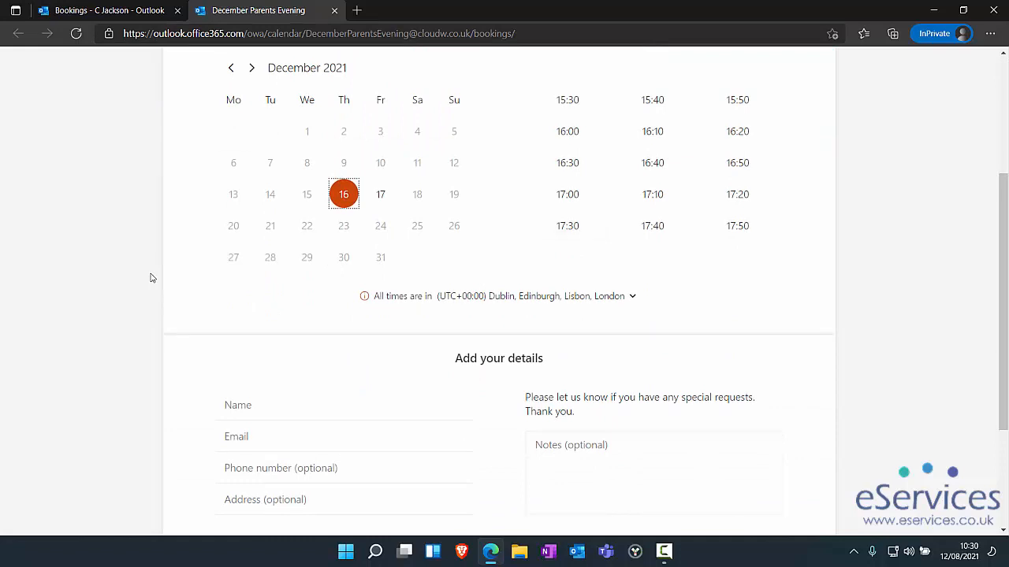
{"action": "key", "text": "Right"}
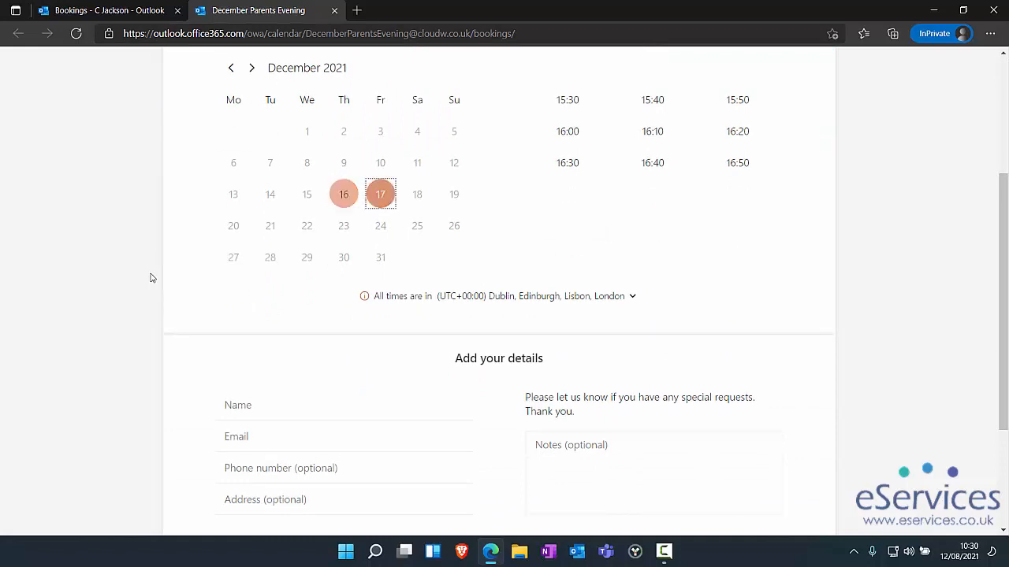
- Choose the 15:30 Maths slot on 17 December
{"action": "left_click", "coordinate": [652, 131]}
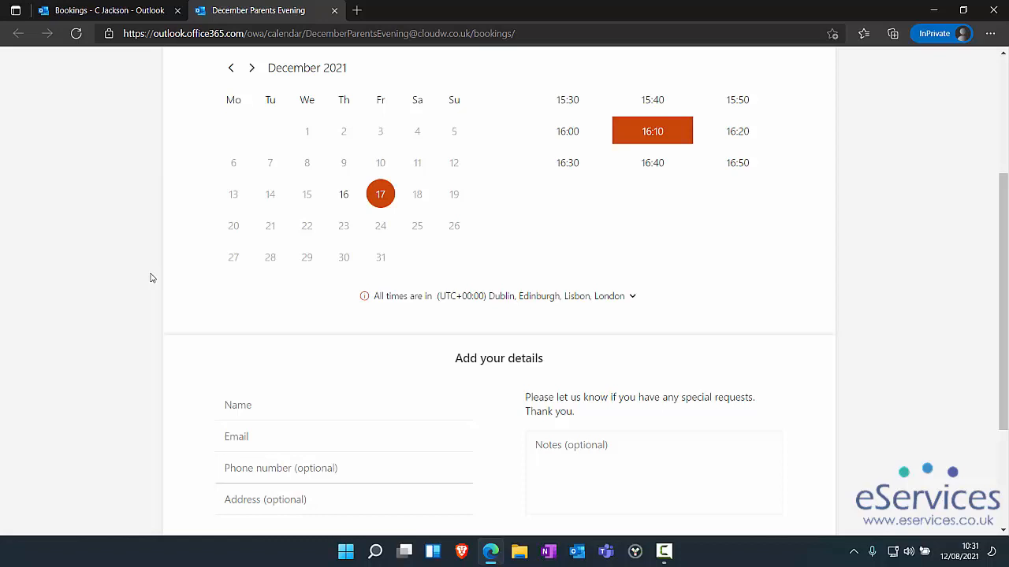
{"action": "scroll", "coordinate": [152, 277], "scroll_direction": "down", "scroll_amount": 3}
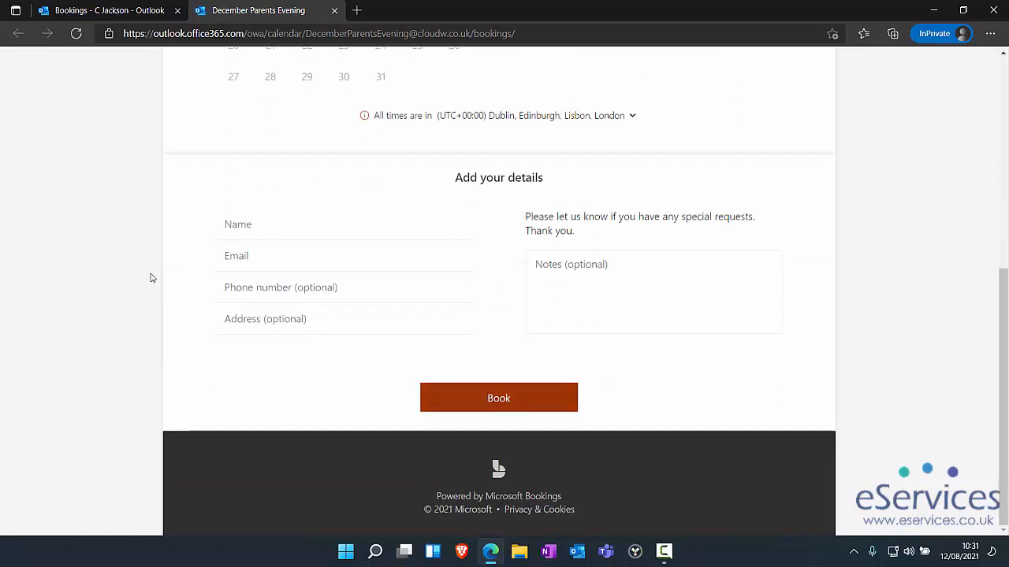
{"action": "scroll", "coordinate": [152, 277], "scroll_direction": "up", "scroll_amount": 5}
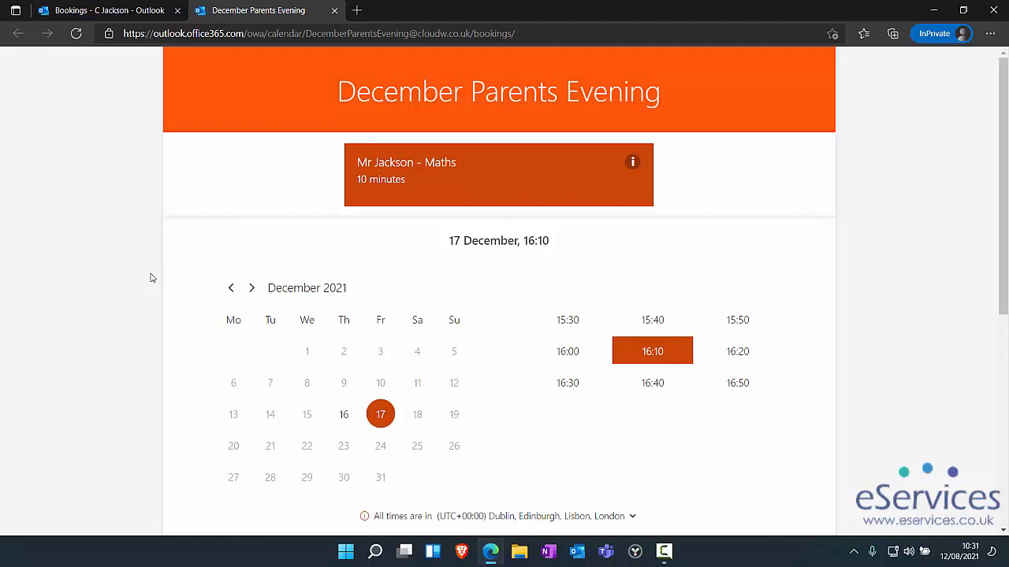
{"action": "scroll", "coordinate": [152, 277], "scroll_direction": "down", "scroll_amount": 1}
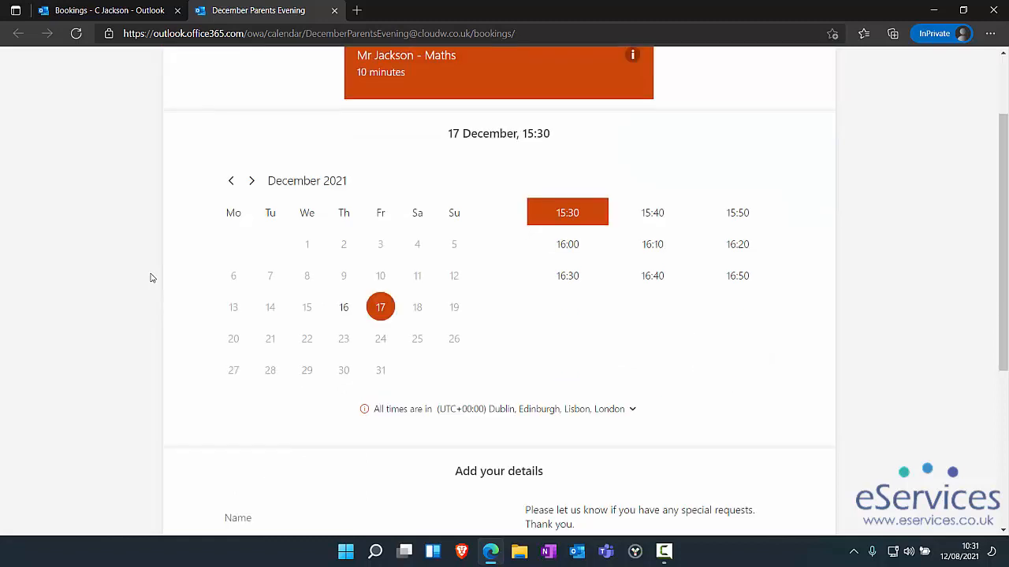
{"action": "scroll", "coordinate": [152, 277], "scroll_direction": "down", "scroll_amount": 3}
- Enter the parent's name and e-mail, submit the test booking, and return to the admin tab
{"action": "key", "text": "Tab"}
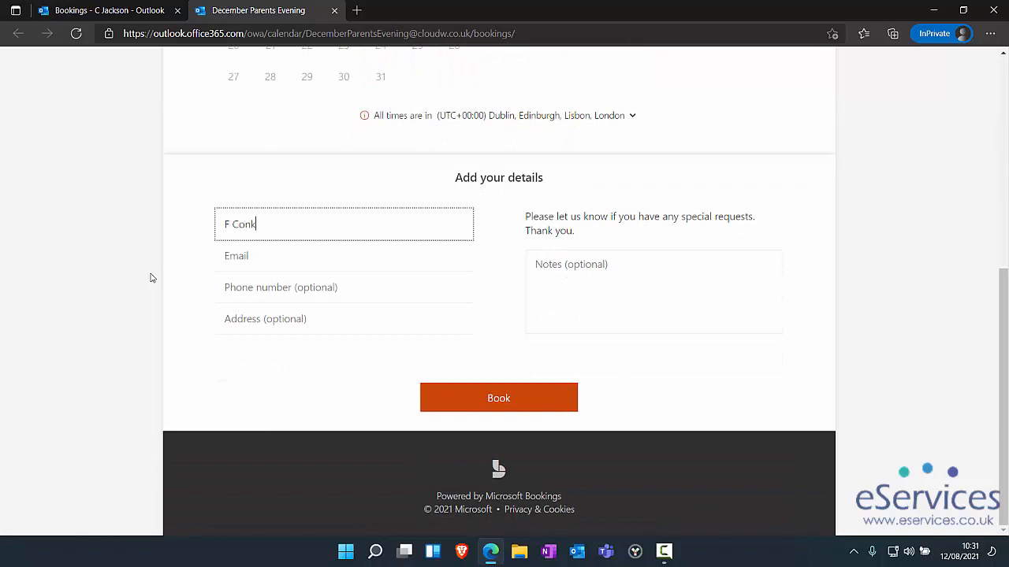
{"action": "key", "text": "Tab"}
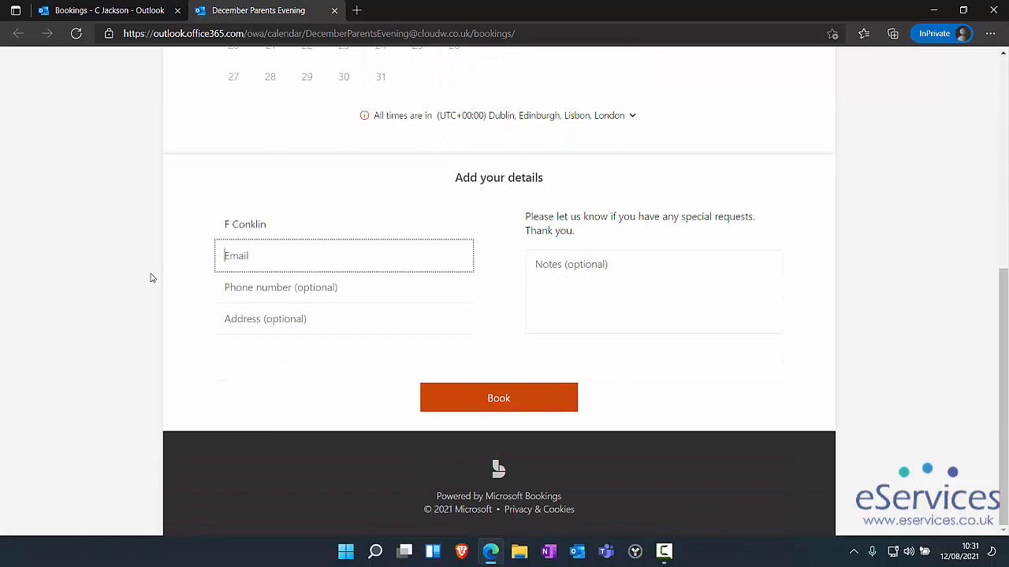
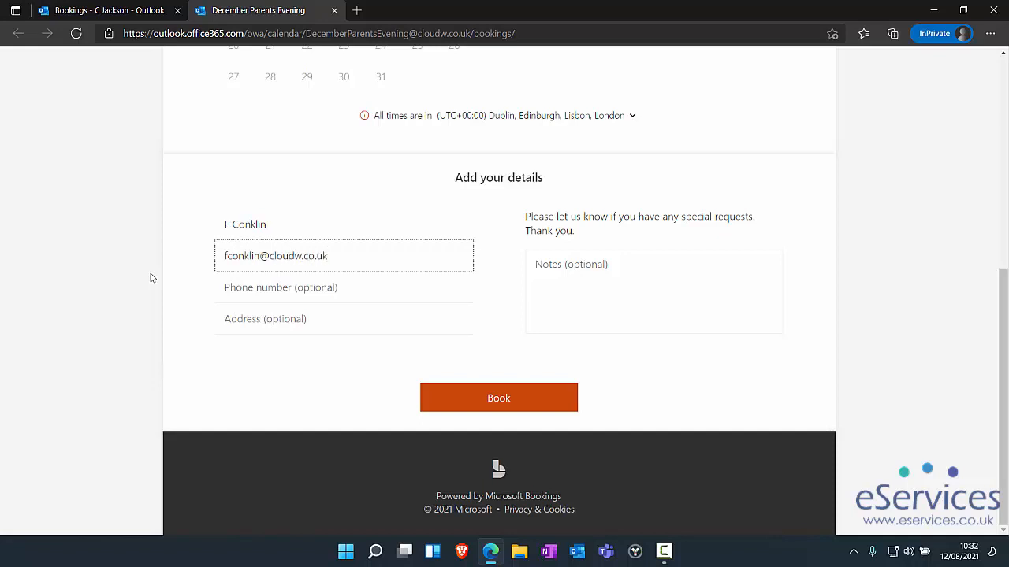
{"action": "key", "text": "Return"}
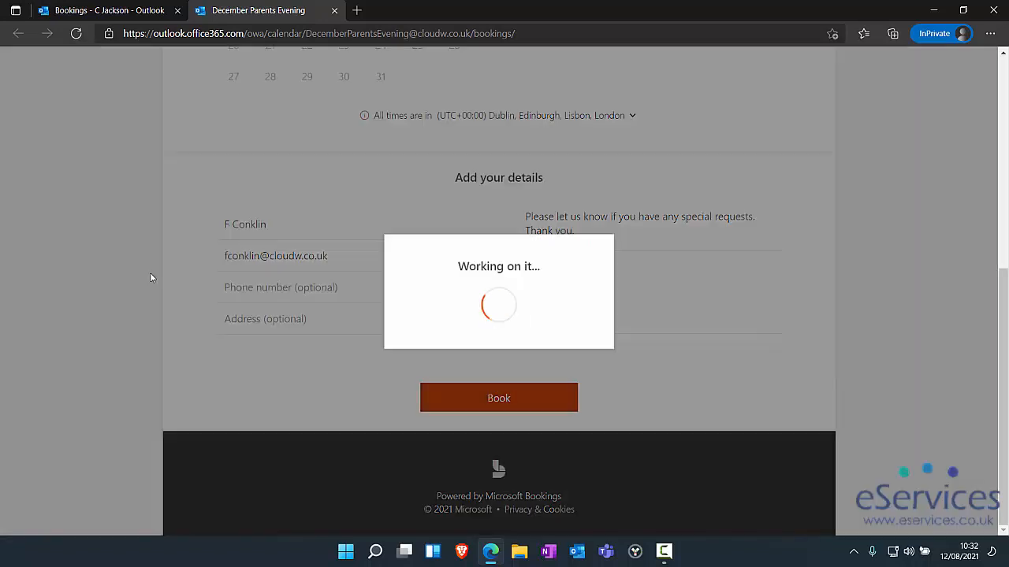
{"action": "key", "text": "Return"}
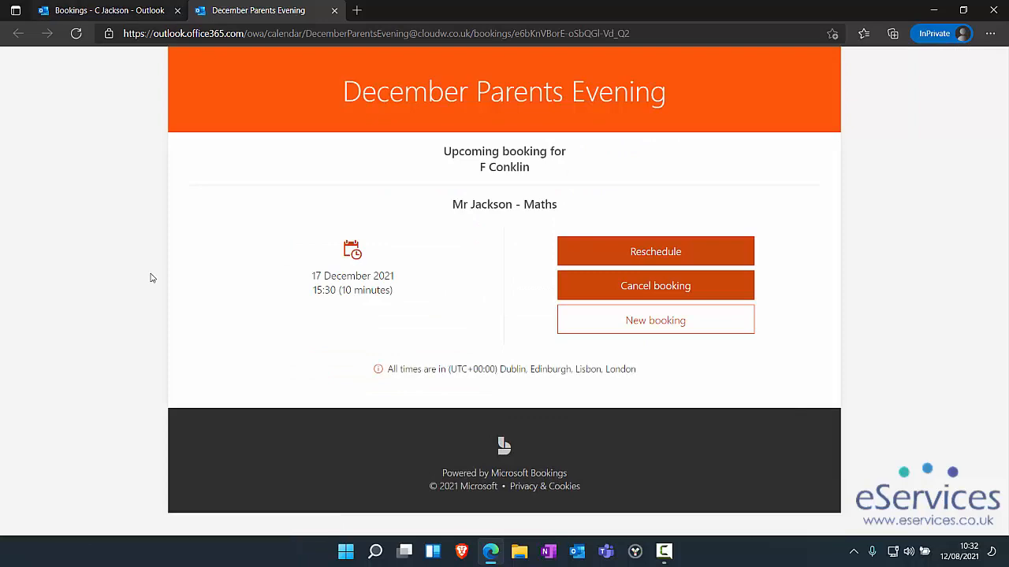
{"action": "left_click", "coordinate": [109, 10]}
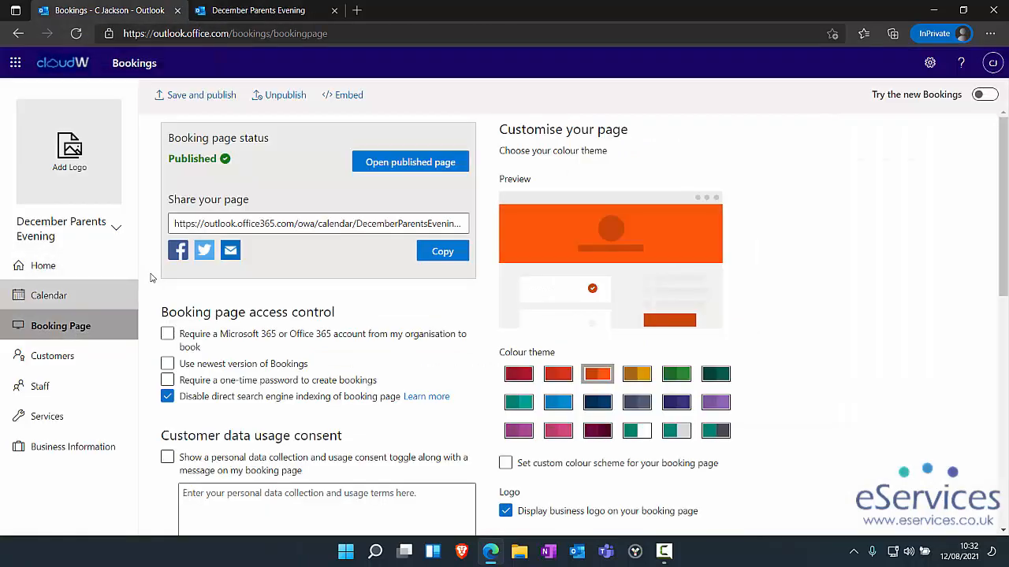
{"action": "left_click", "coordinate": [49, 295]}
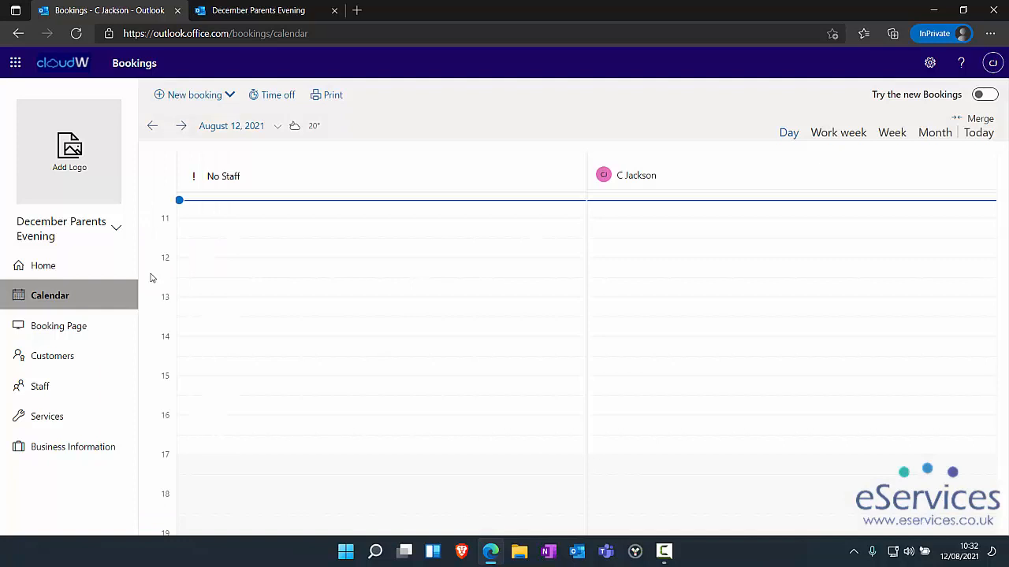
{"action": "left_click", "coordinate": [935, 132]}
{"action": "left_click", "coordinate": [181, 126]}
{"action": "left_click", "coordinate": [181, 126]}
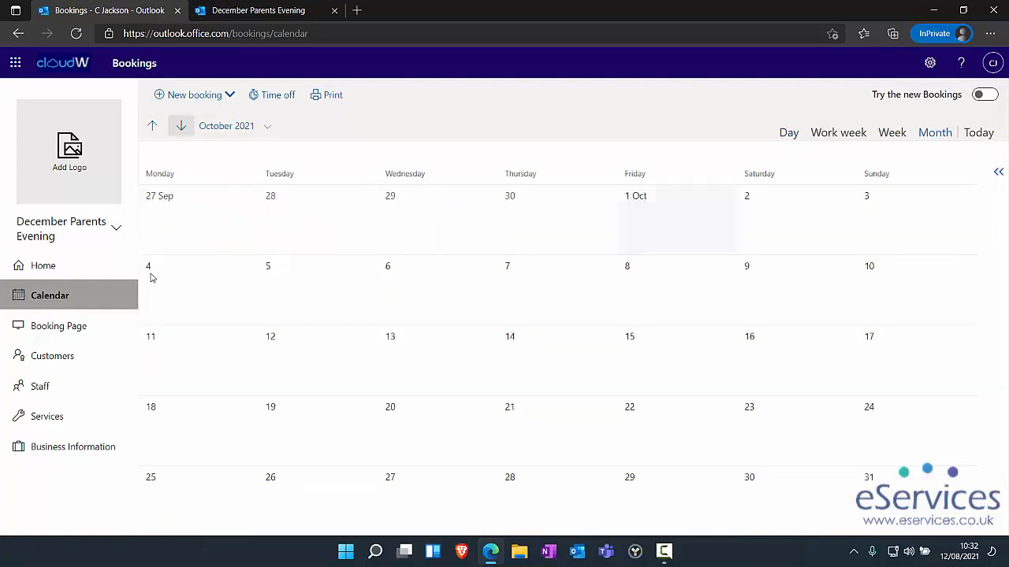
{"action": "left_click", "coordinate": [181, 126]}
{"action": "left_click", "coordinate": [181, 126]}
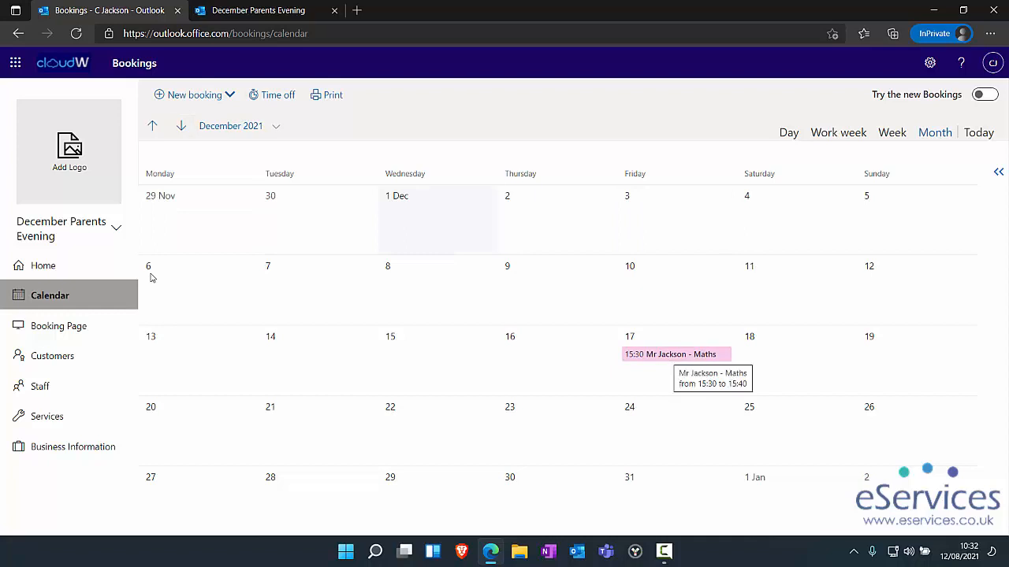
{"action": "left_click", "coordinate": [670, 354]}
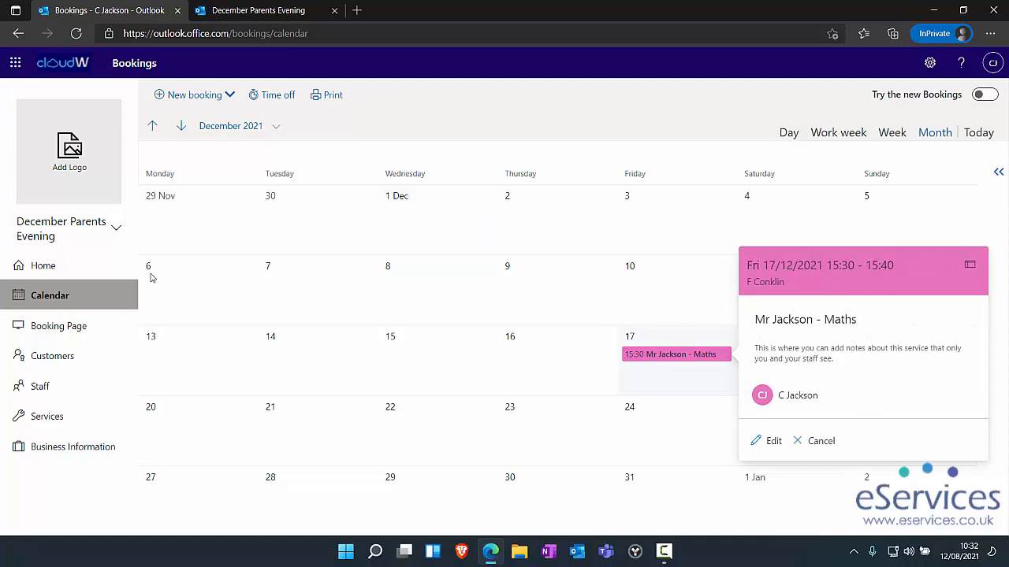
{"action": "left_click", "coordinate": [258, 10]}
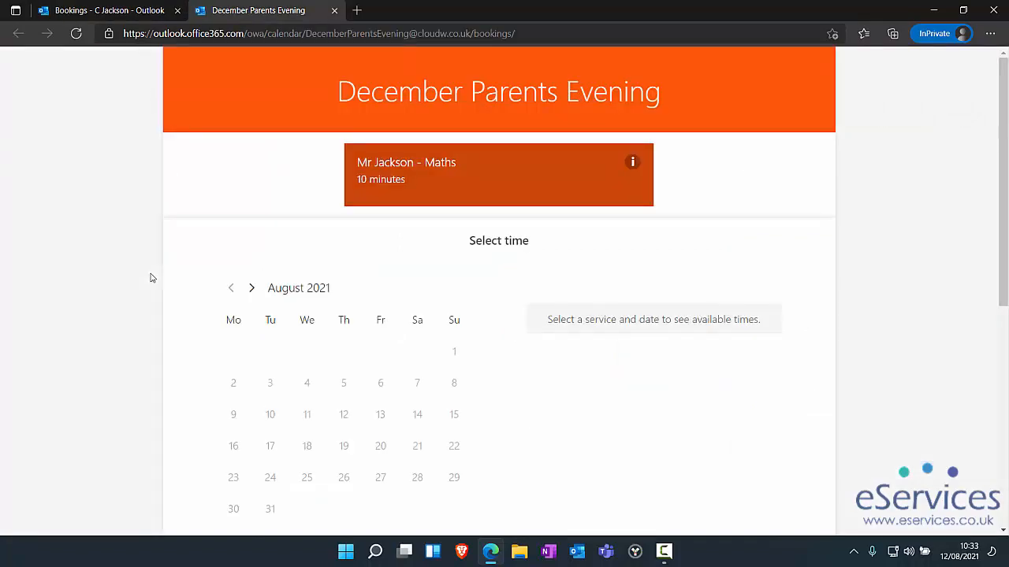
{"action": "scroll", "coordinate": [153, 277], "scroll_direction": "down", "scroll_amount": 5}
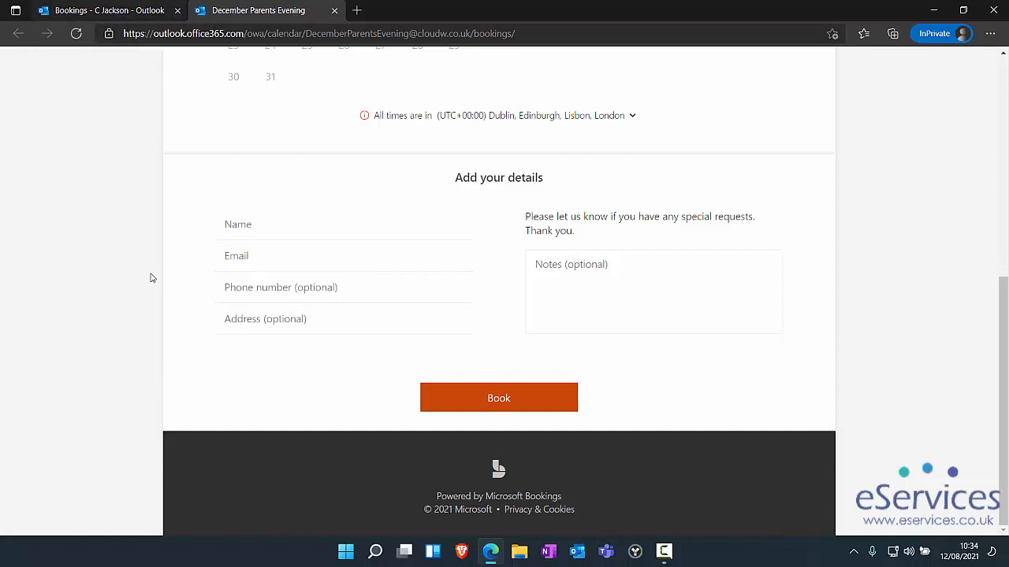
{"action": "key", "text": "ctrl+Tab"}
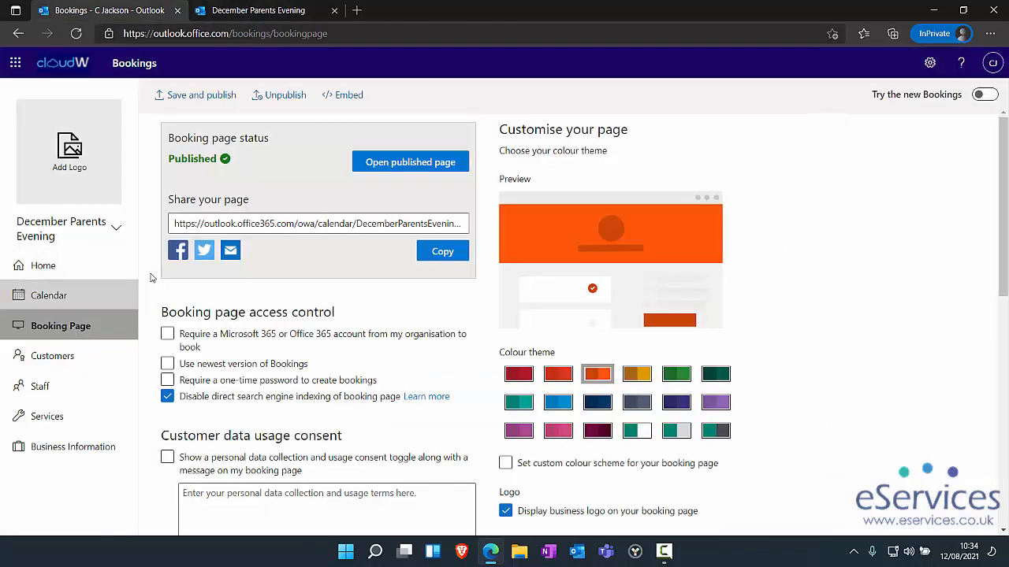
- Open the custom fields settings of the Mr Jackson - Maths service
{"action": "left_click", "coordinate": [48, 416]}
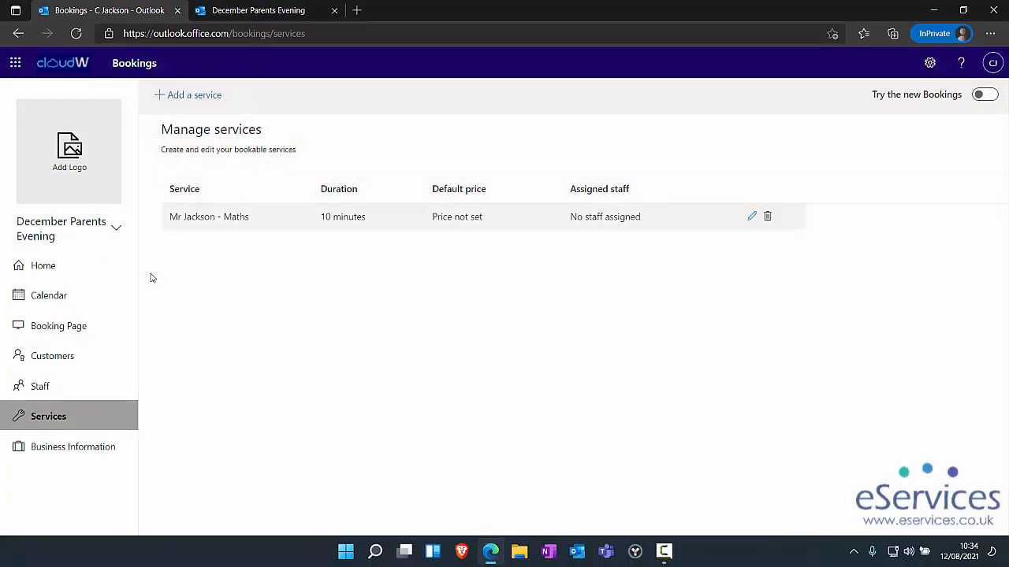
{"action": "left_click", "coordinate": [208, 217]}
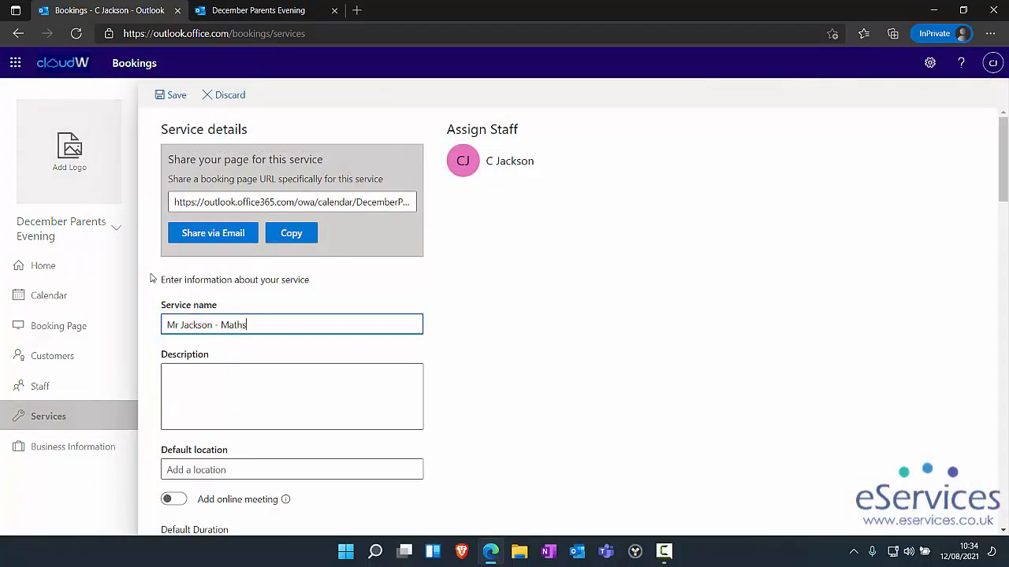
{"action": "scroll", "coordinate": [152, 278], "scroll_direction": "down", "scroll_amount": 3}
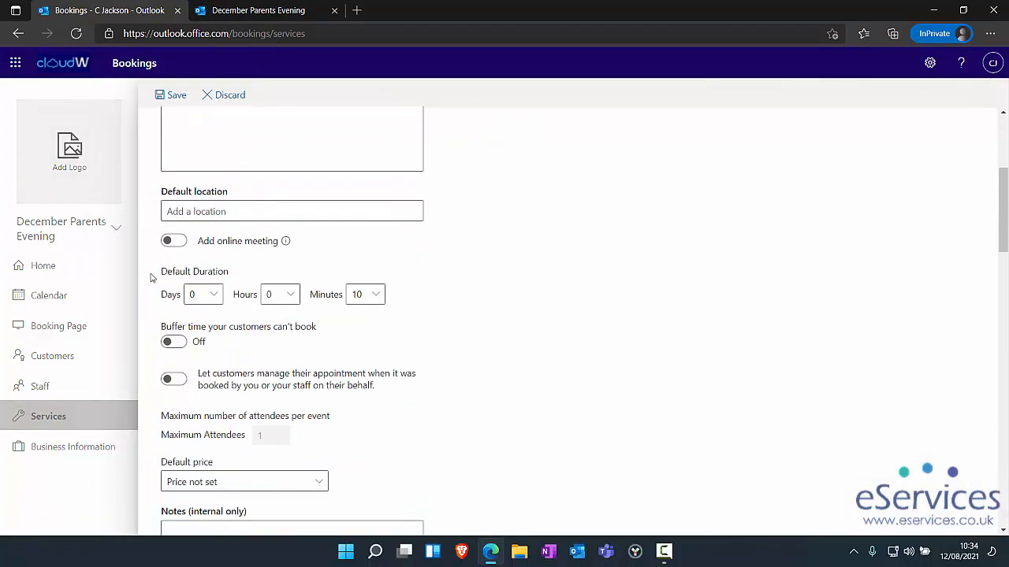
{"action": "scroll", "coordinate": [152, 277], "scroll_direction": "down", "scroll_amount": 4}
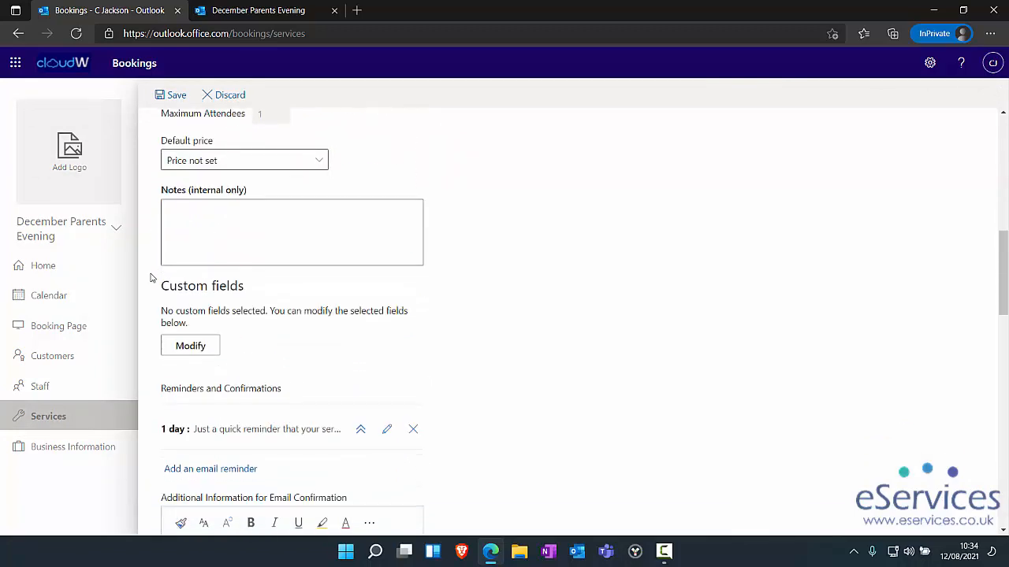
{"action": "left_click", "coordinate": [190, 343]}
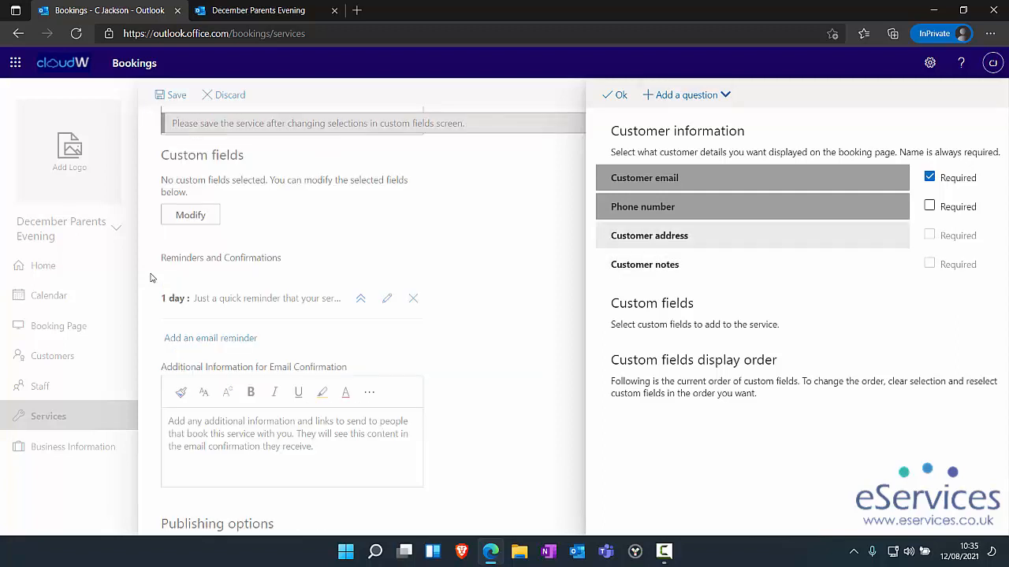
- Add a required text question 'What is the name of your child?' and save the service
{"action": "left_click", "coordinate": [686, 94]}
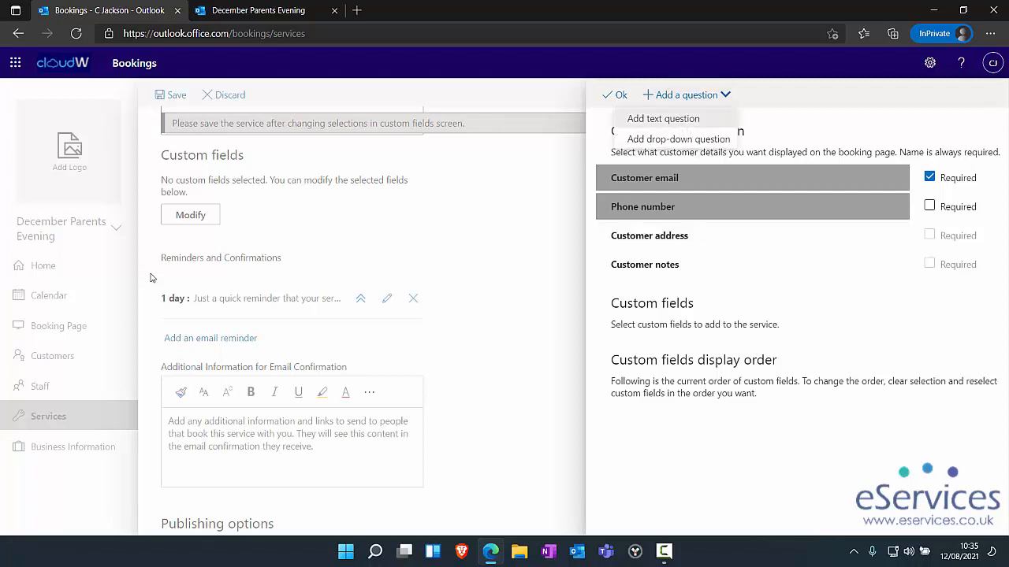
{"action": "left_click", "coordinate": [663, 118]}
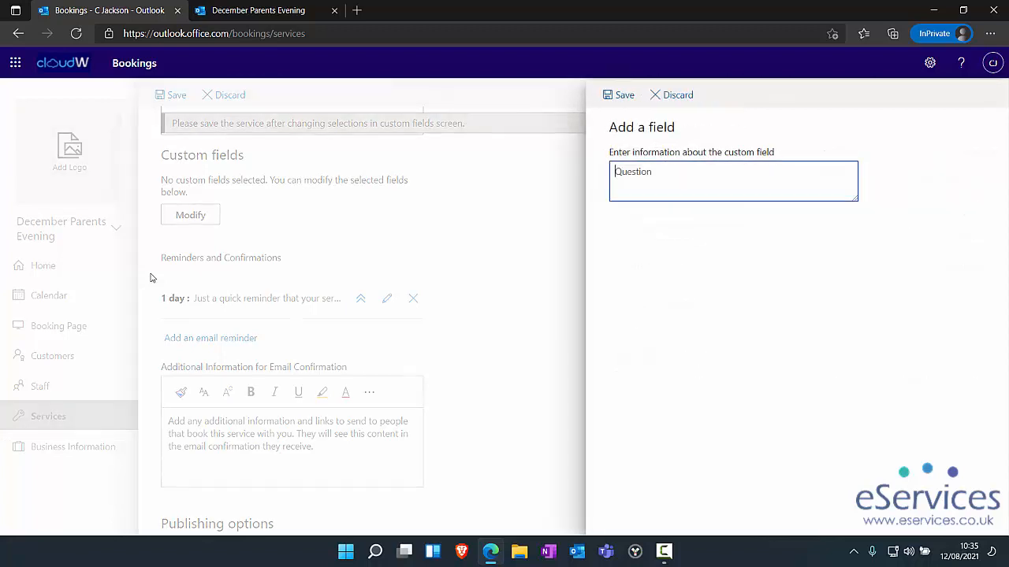
{"action": "type", "text": "What is the name of your child?"}
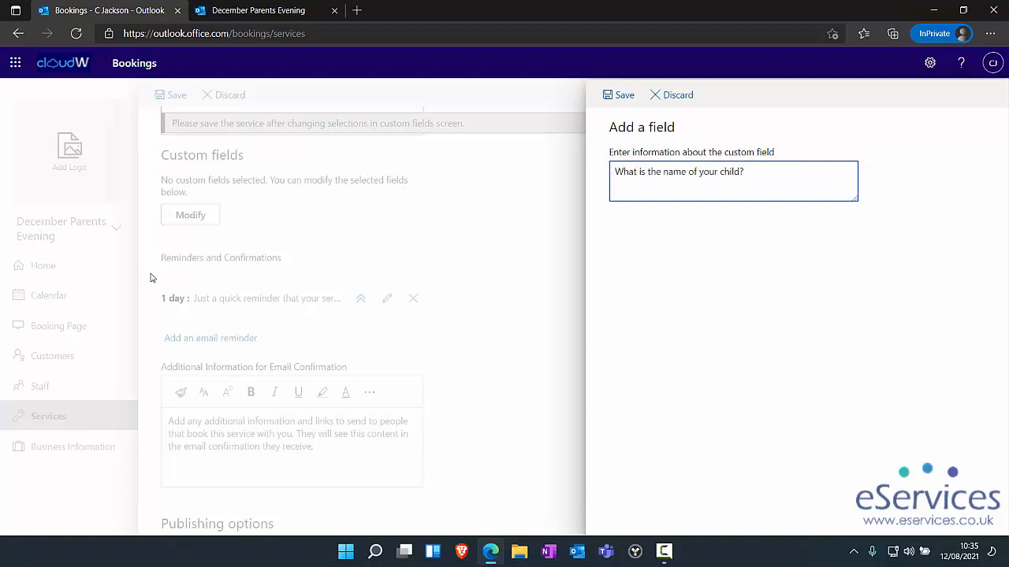
{"action": "left_click", "coordinate": [620, 94]}
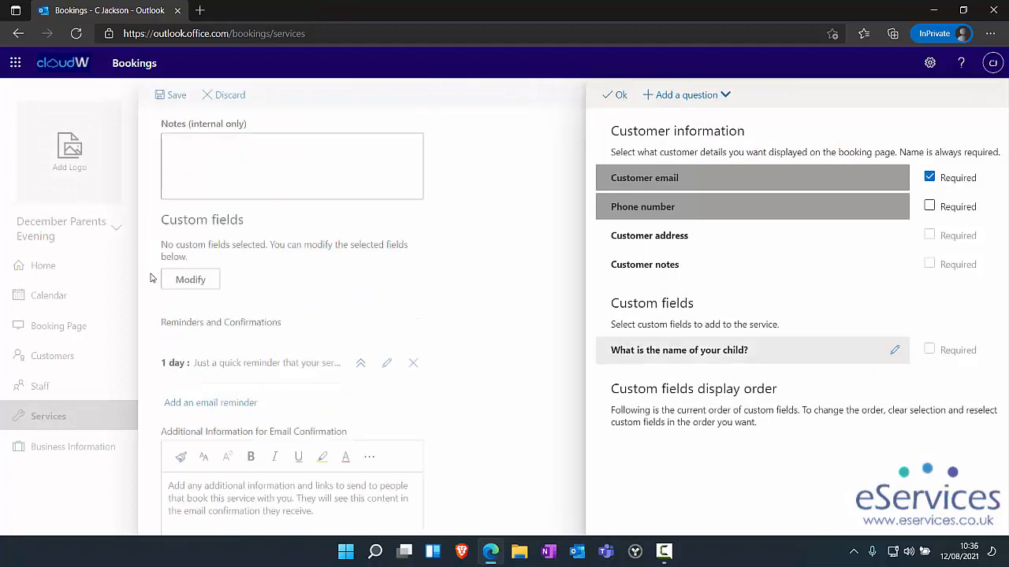
{"action": "left_click", "coordinate": [788, 351]}
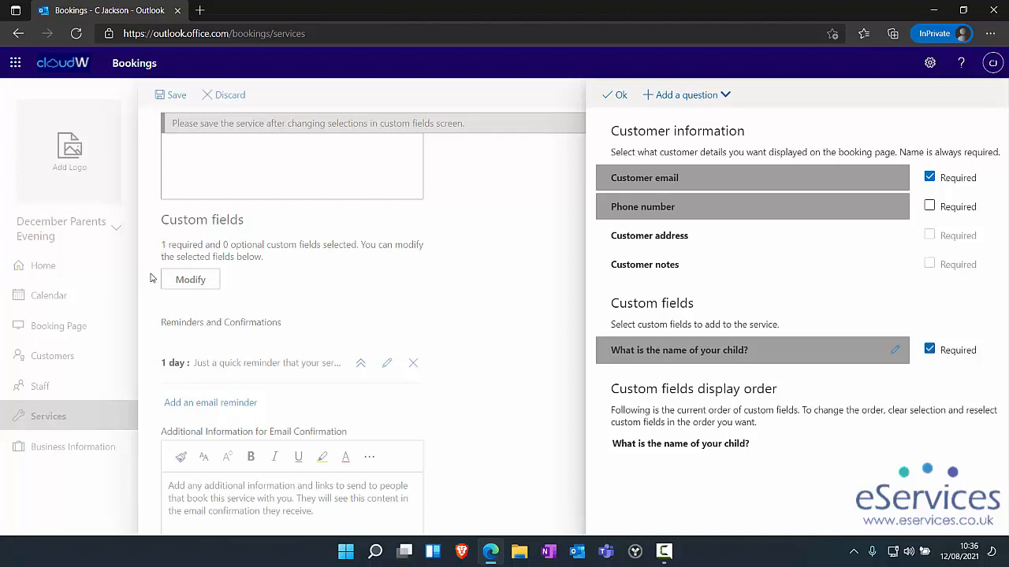
{"action": "left_click", "coordinate": [151, 278]}
{"action": "left_click", "coordinate": [171, 95]}
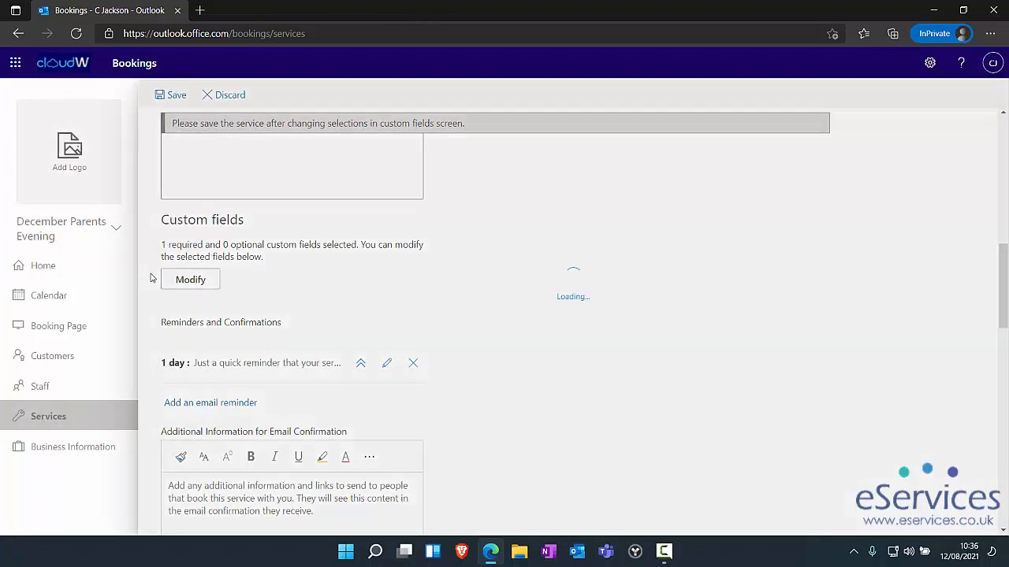
{"action": "left_click", "coordinate": [58, 326]}
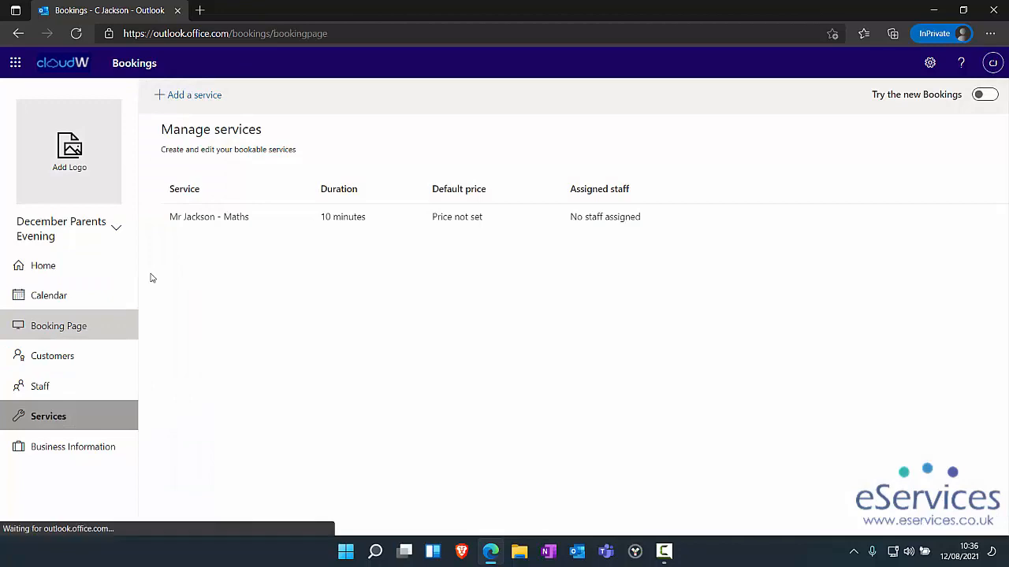
- Check the child-name field on the live published page, then go back to the admin settings
{"action": "left_click", "coordinate": [411, 161]}
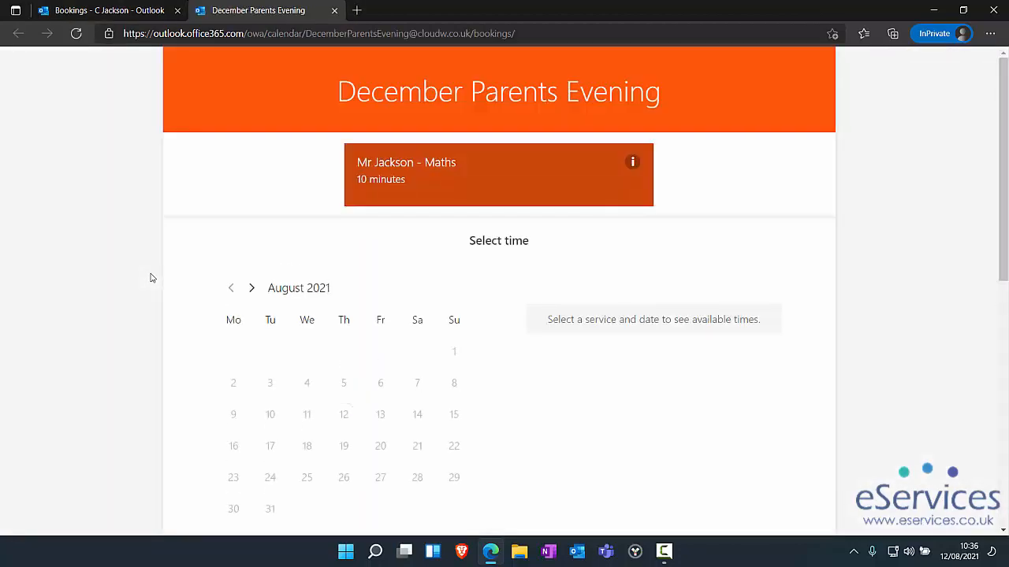
{"action": "scroll", "coordinate": [152, 278], "scroll_direction": "down", "scroll_amount": 10}
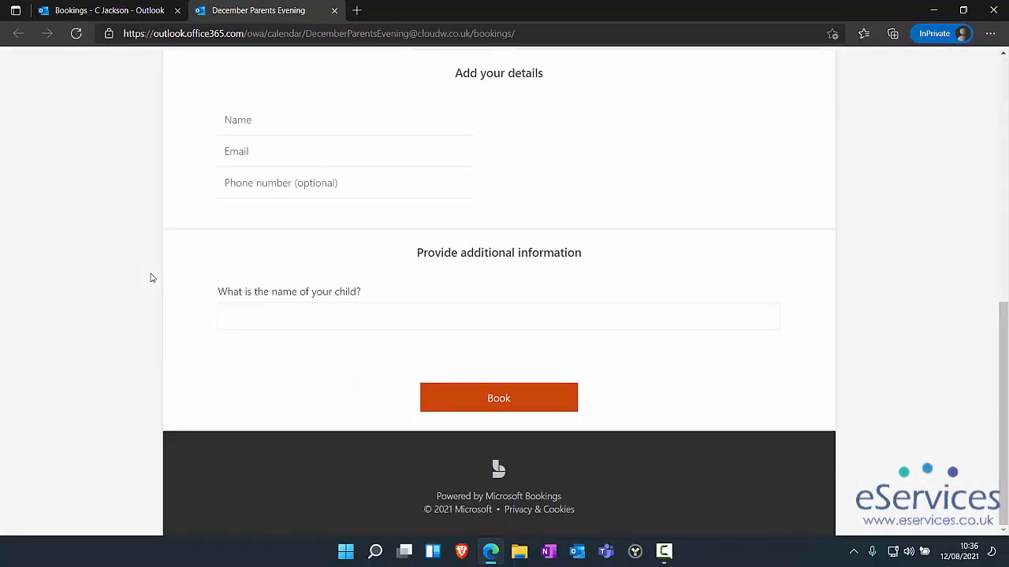
{"action": "left_click", "coordinate": [499, 317]}
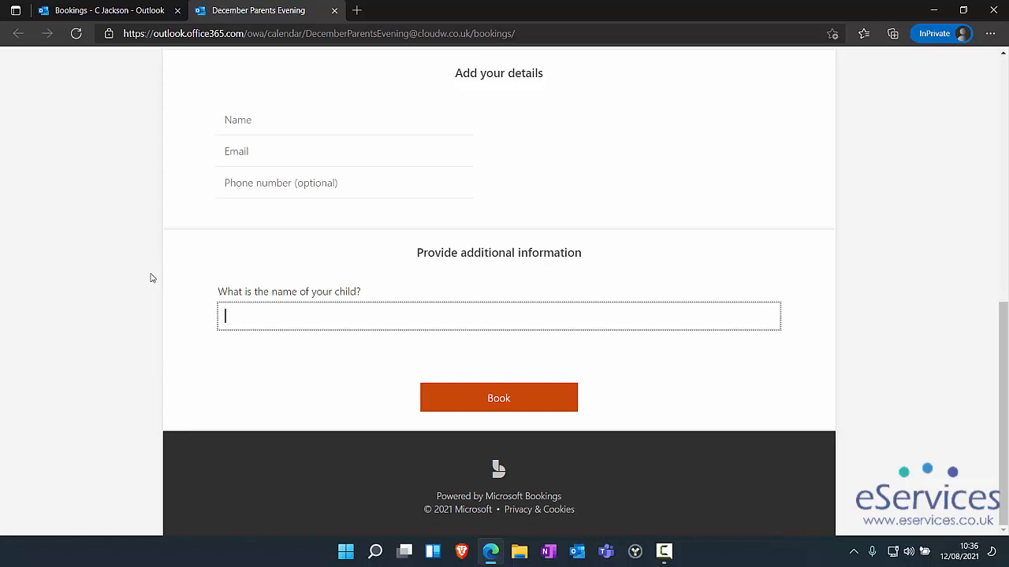
{"action": "scroll", "coordinate": [499, 316], "scroll_direction": "up", "scroll_amount": 1}
{"action": "left_click", "coordinate": [110, 10]}
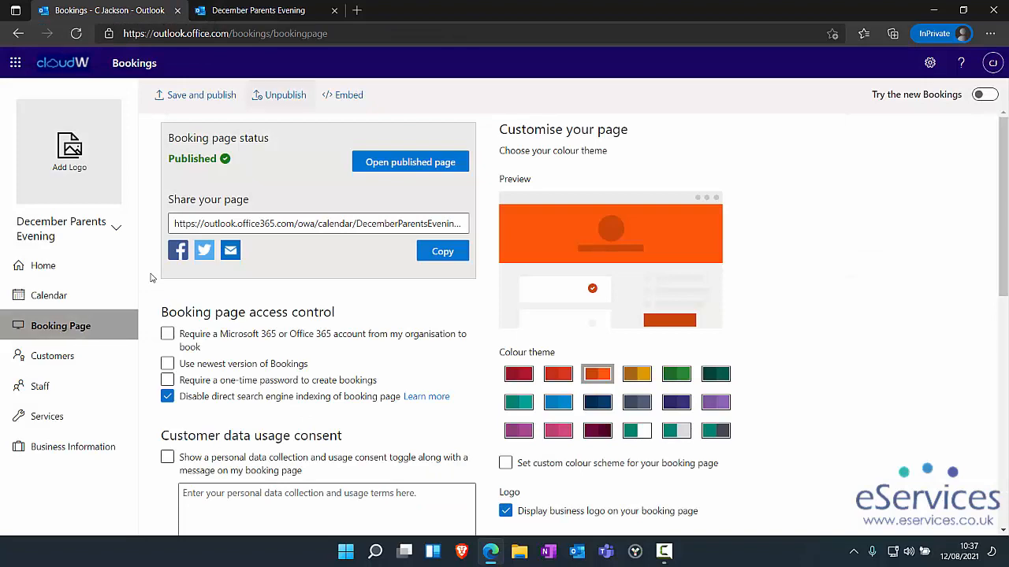
- Change the maximum lead time from 365 to 7 days
{"action": "scroll", "coordinate": [152, 278], "scroll_direction": "down", "scroll_amount": 5}
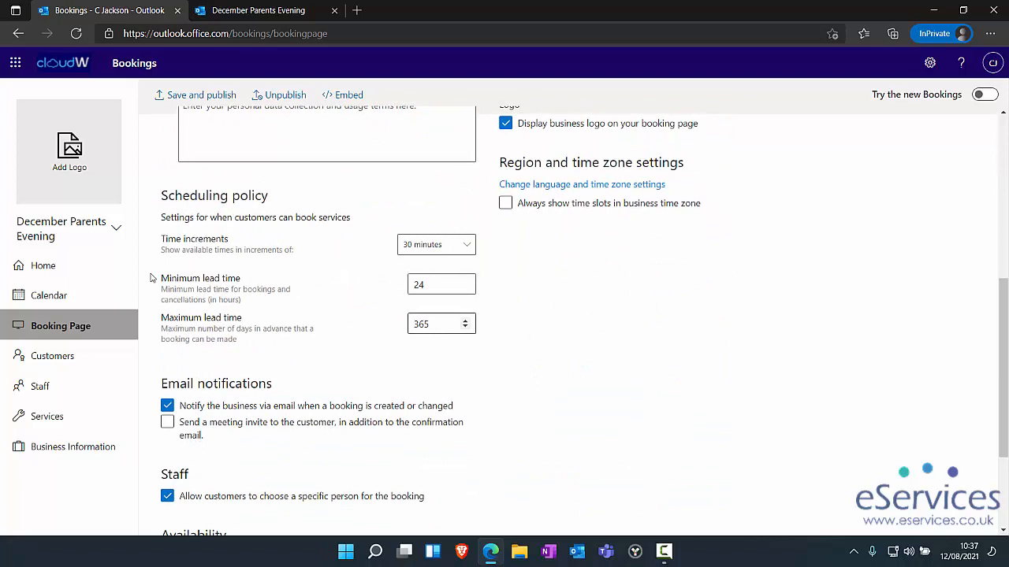
{"action": "double_click", "coordinate": [425, 324]}
{"action": "type", "text": "7"}
{"action": "scroll", "coordinate": [152, 277], "scroll_direction": "up", "scroll_amount": 5}
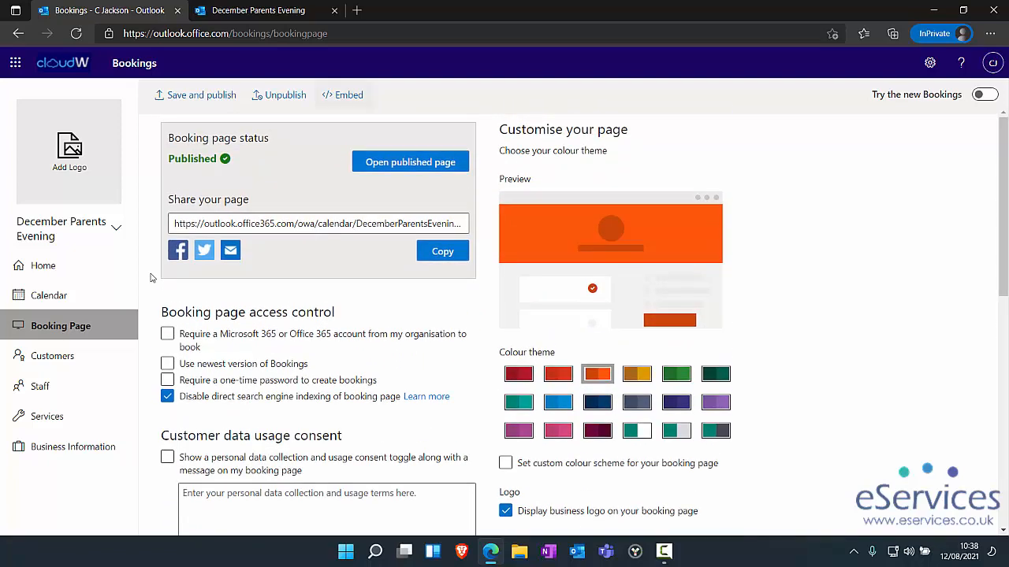
- Show the Embed dialog with the booking page's HTML and iFrame code
{"action": "left_click", "coordinate": [343, 95]}
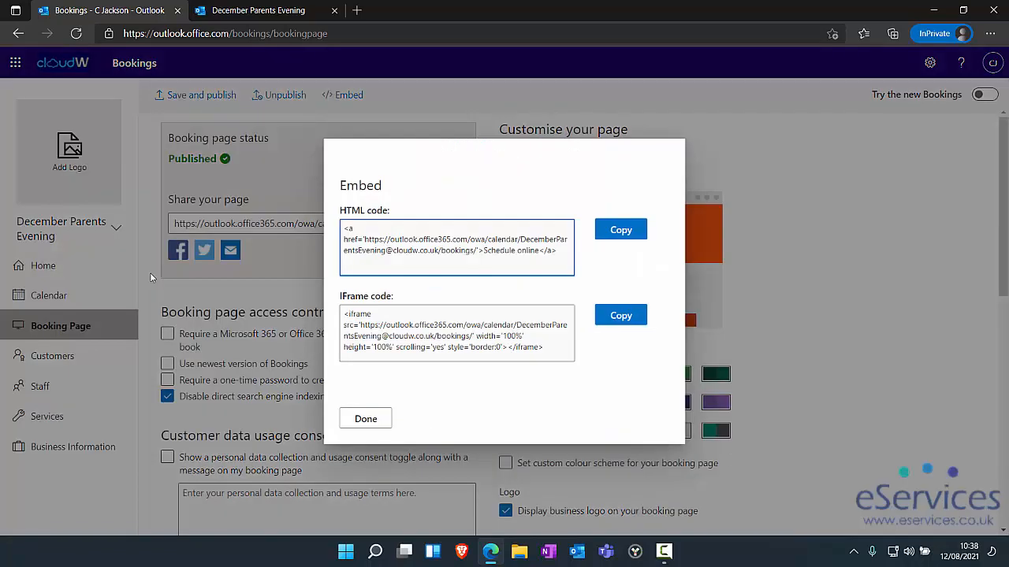